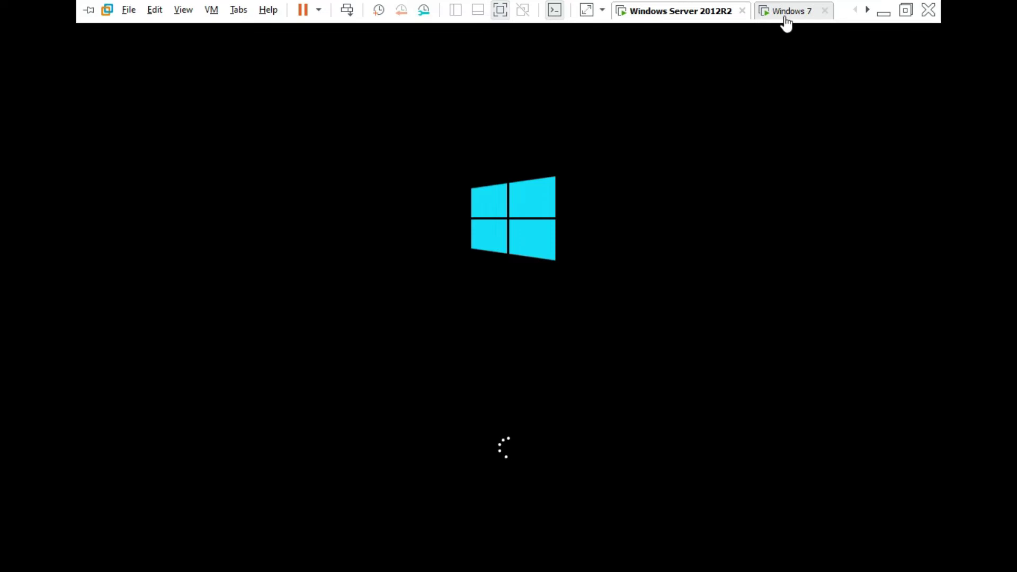
# Look over the Windows 7 VM, then hand control back to the Windows Server 2012R2 VM.
pyautogui.click(633, 271)
pyautogui.moveTo(395, 180); pyautogui.dragTo(561, 234)
pyautogui.moveTo(399, 225); pyautogui.dragTo(719, 337)
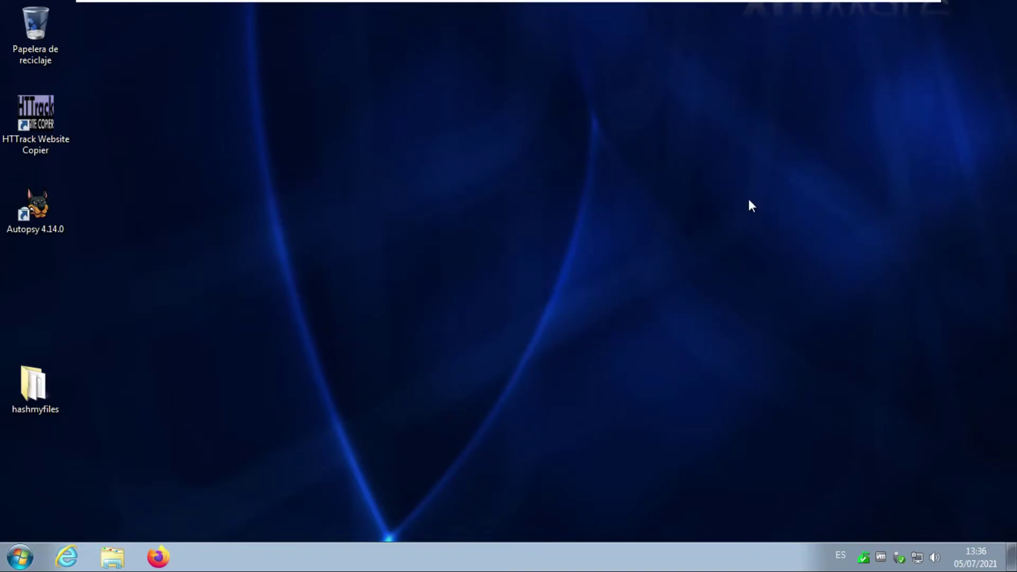
pyautogui.moveTo(729, 15)
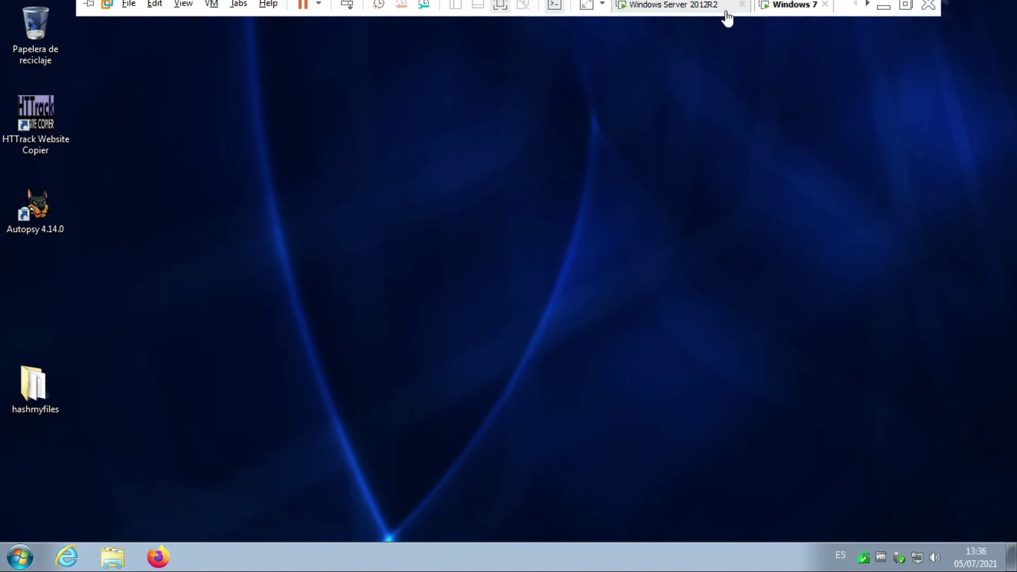
pyautogui.click(657, 17)
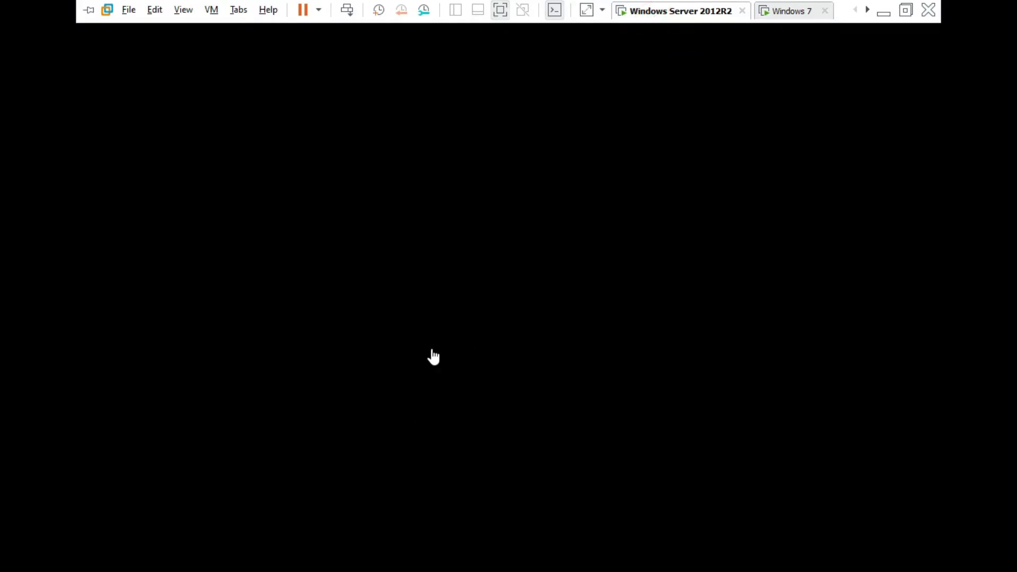
pyautogui.click(478, 285)
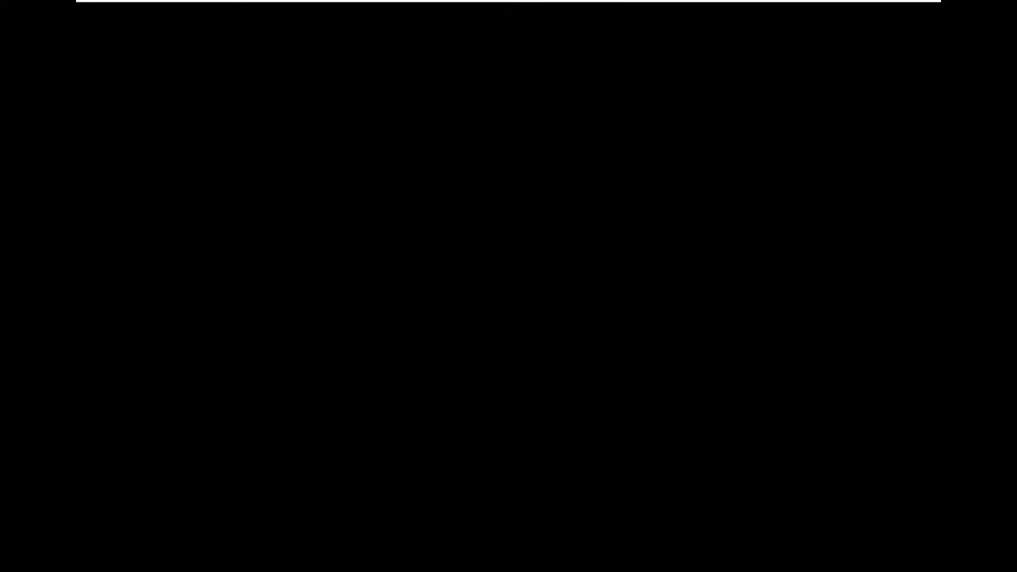
# Open the Windows 7 computer's properties to check name PC and workgroup WORKGROUP.
pyautogui.click(782, 11)
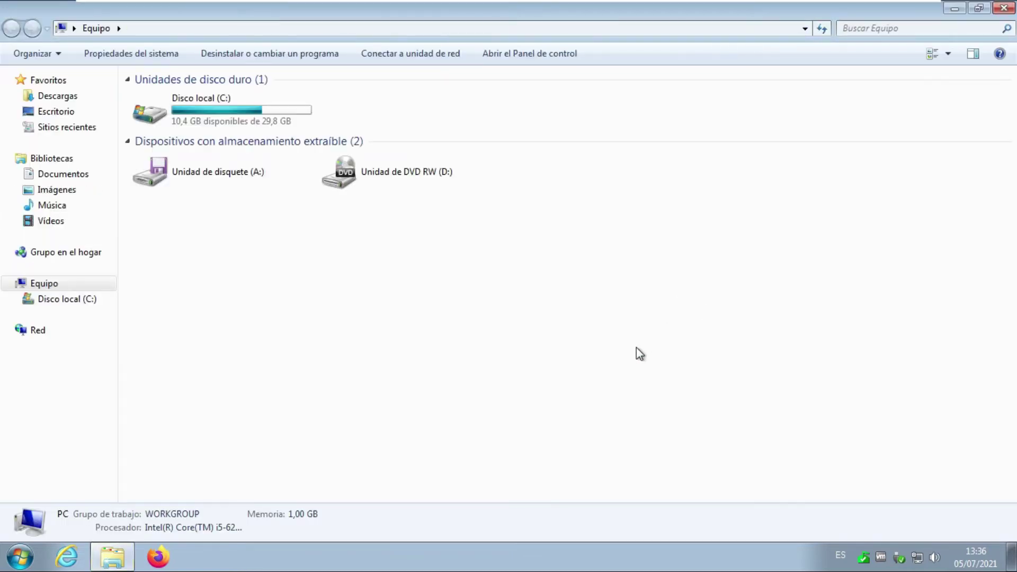
pyautogui.rightClick(532, 265)
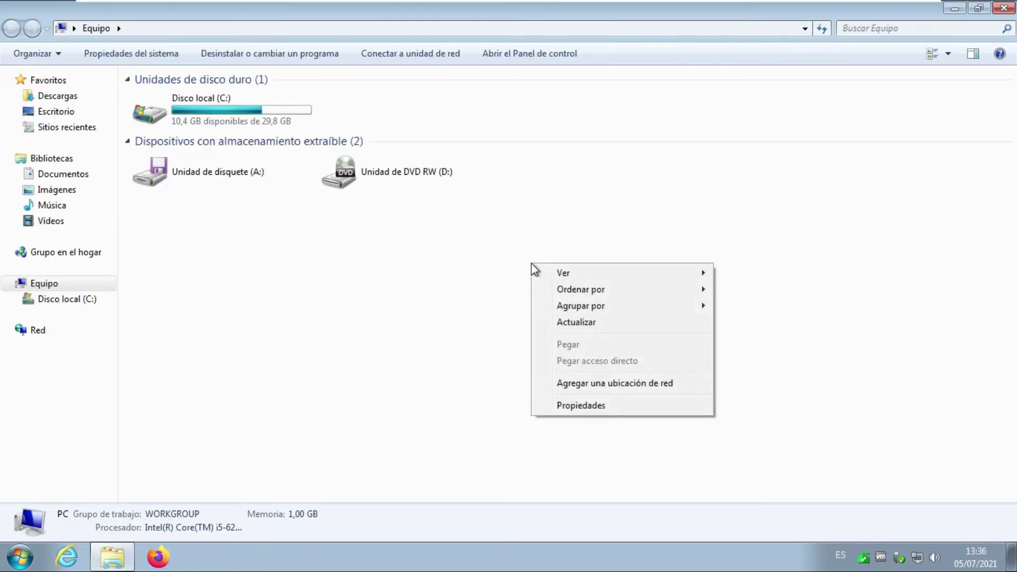
pyautogui.click(574, 406)
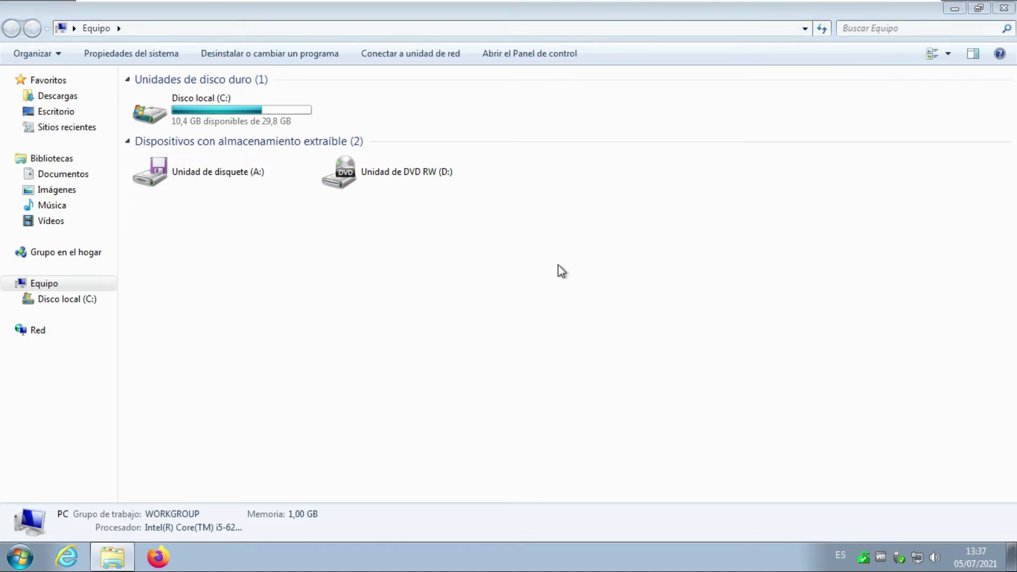
pyautogui.scroll(5, 580, 374)
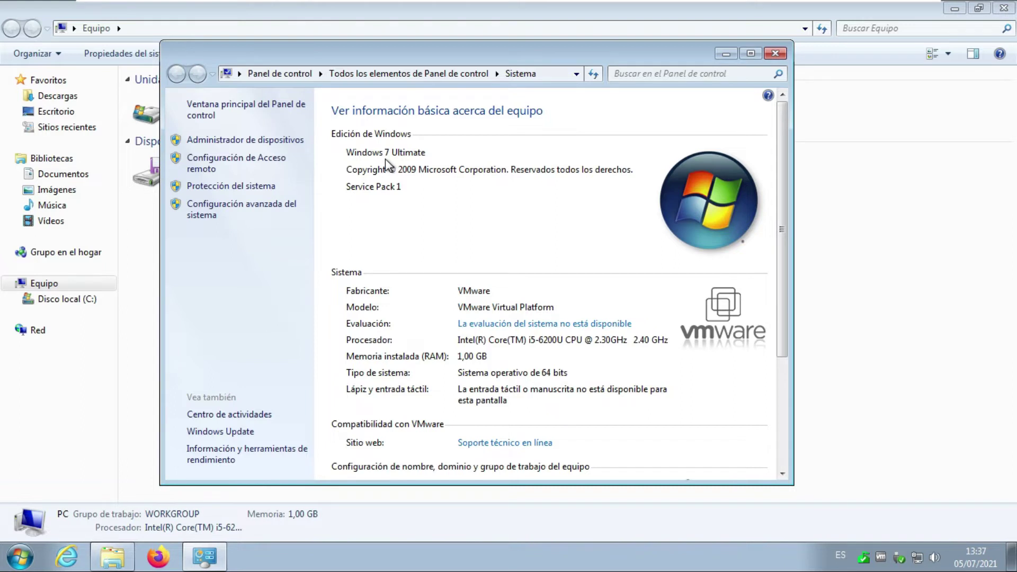
pyautogui.scroll(-5, 602, 293)
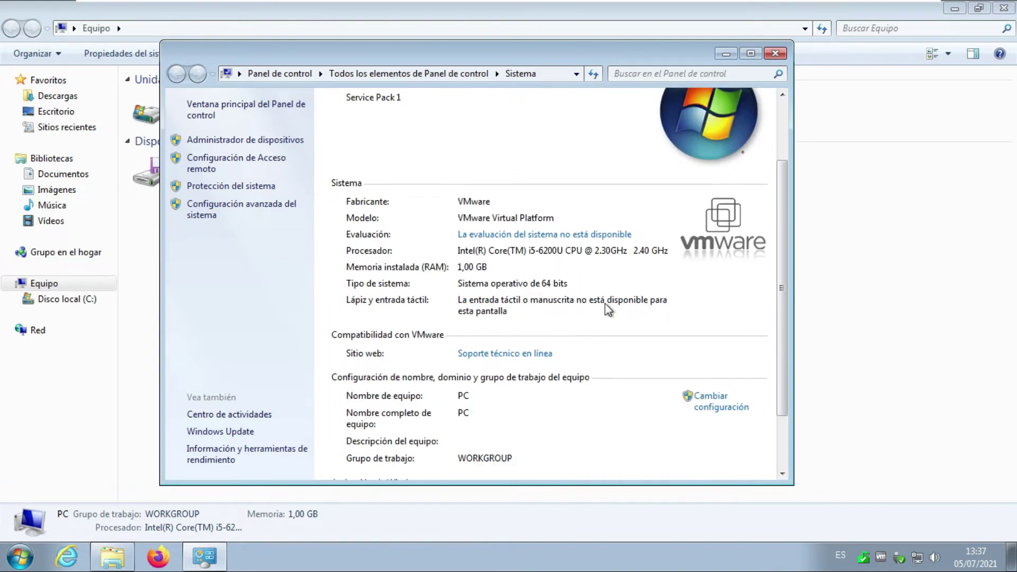
# Minimize the system window and return control to the Windows Server 2012R2 VM.
pyautogui.click(725, 53)
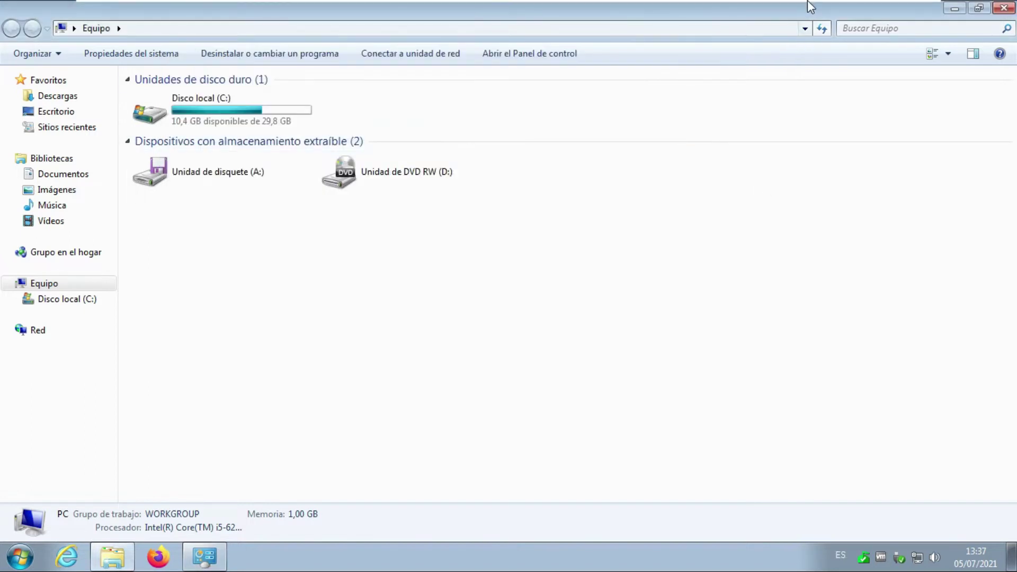
pyautogui.moveTo(810, 7)
pyautogui.click(674, 11)
pyautogui.click(563, 287)
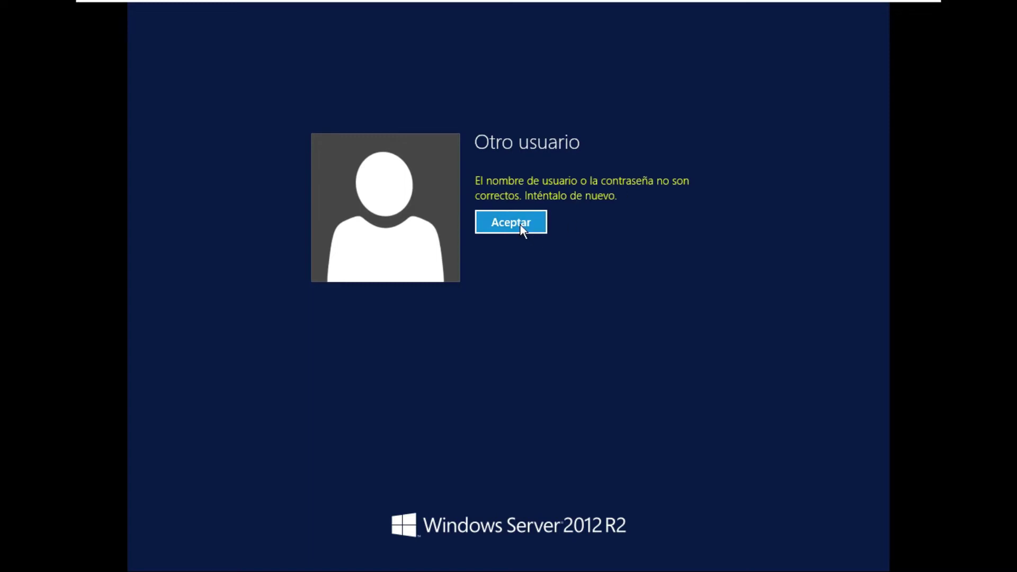
# Dismiss the logon error and sign in to the server as administrador with its password.
pyautogui.click(521, 224)
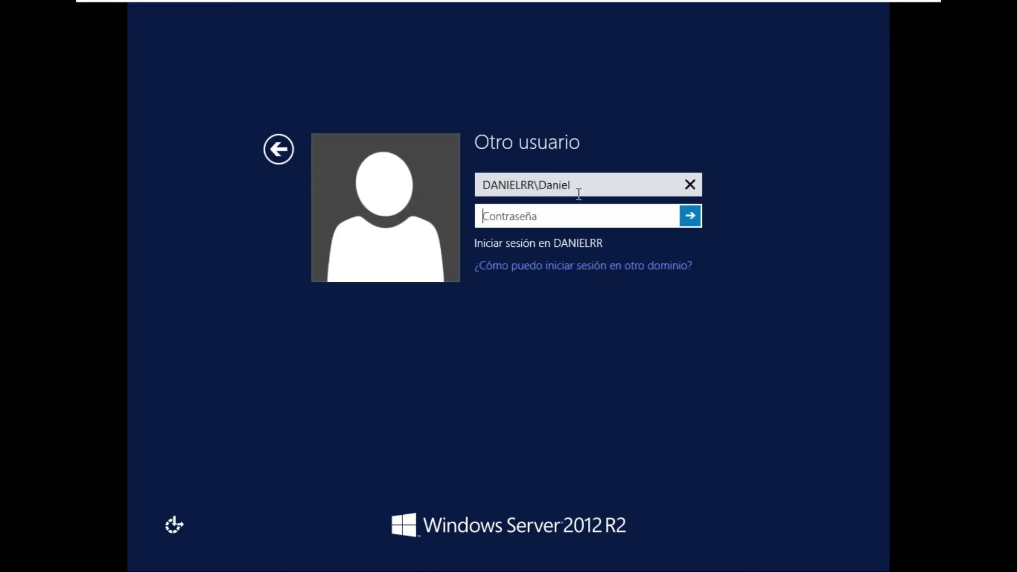
pyautogui.click(595, 186)
pyautogui.write('administrador')
pyautogui.press('Tab')
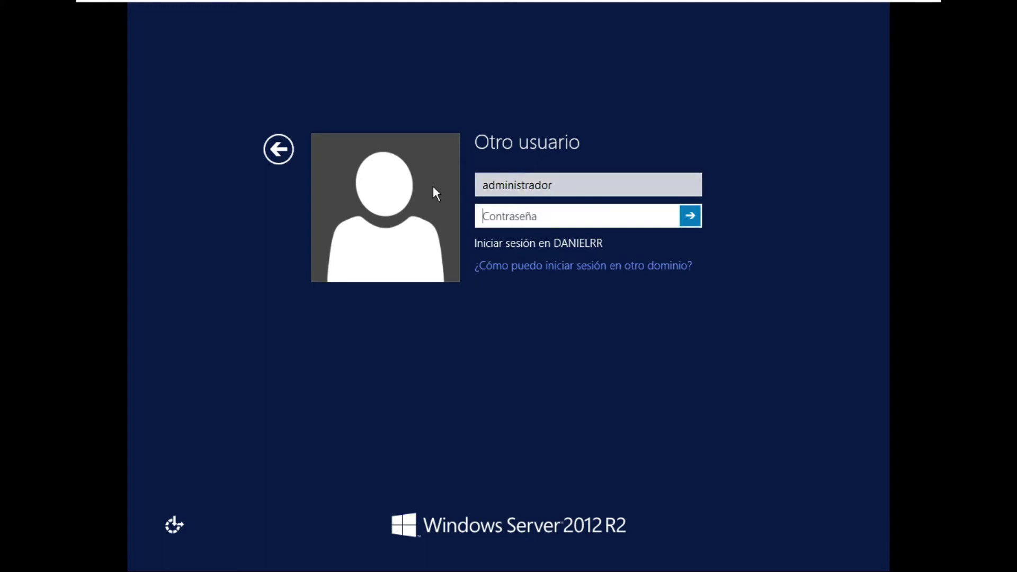
pyautogui.write('***********')
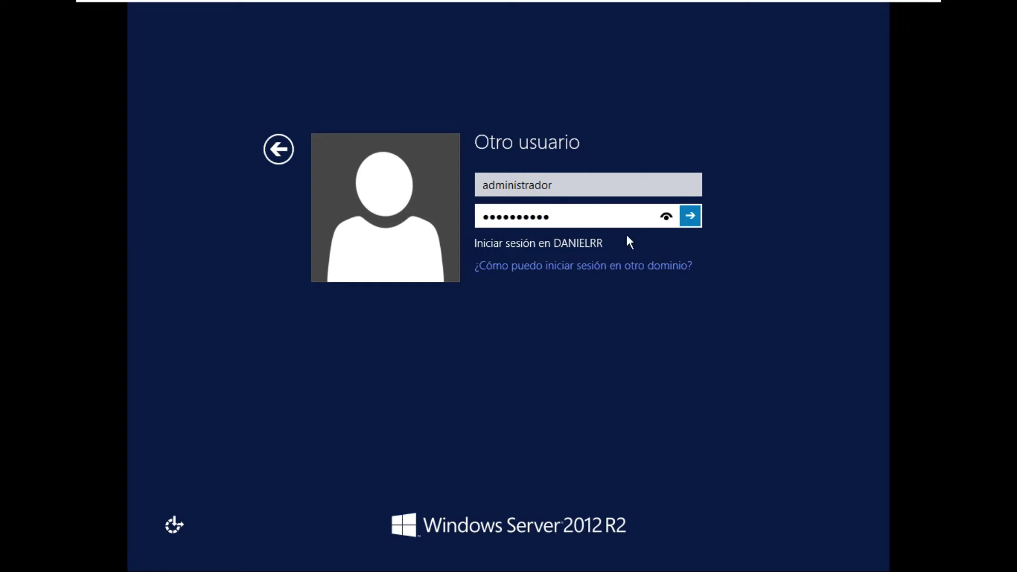
pyautogui.click(690, 216)
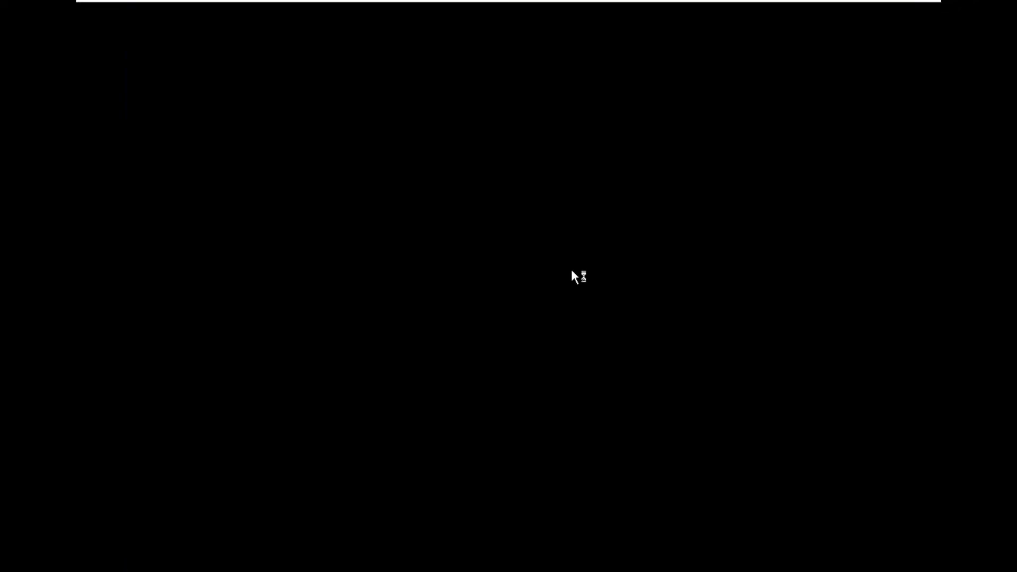
pyautogui.moveTo(507, 16)
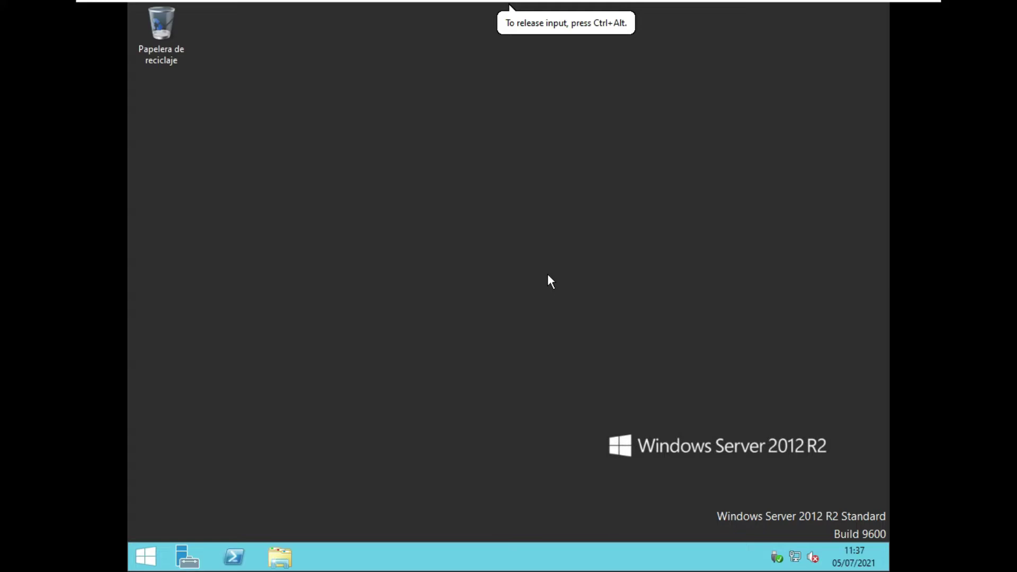
# Open the server's System page to show computer name Hercules and its domain membership.
pyautogui.press('super+e')
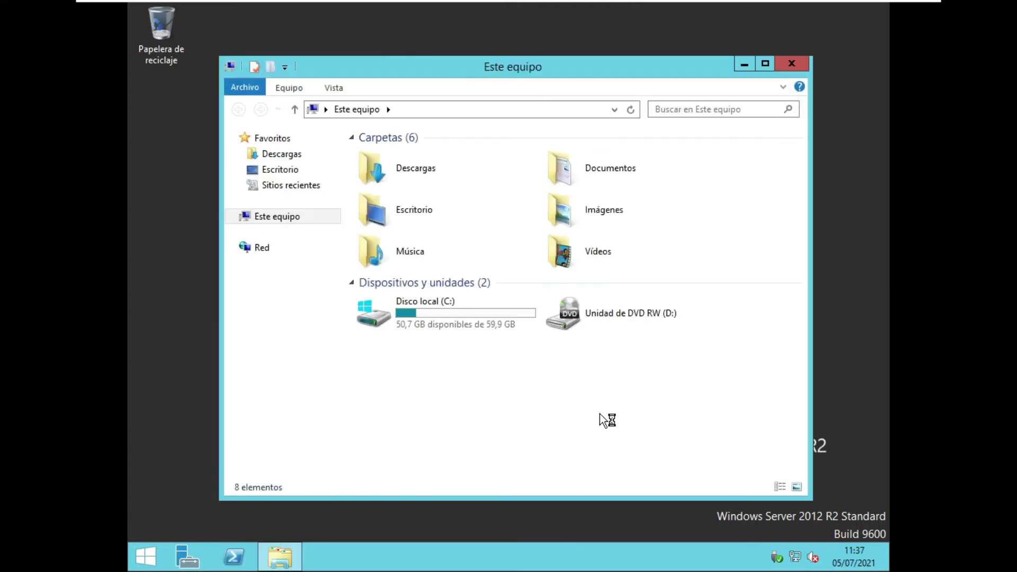
pyautogui.rightClick(600, 414)
pyautogui.click(647, 405)
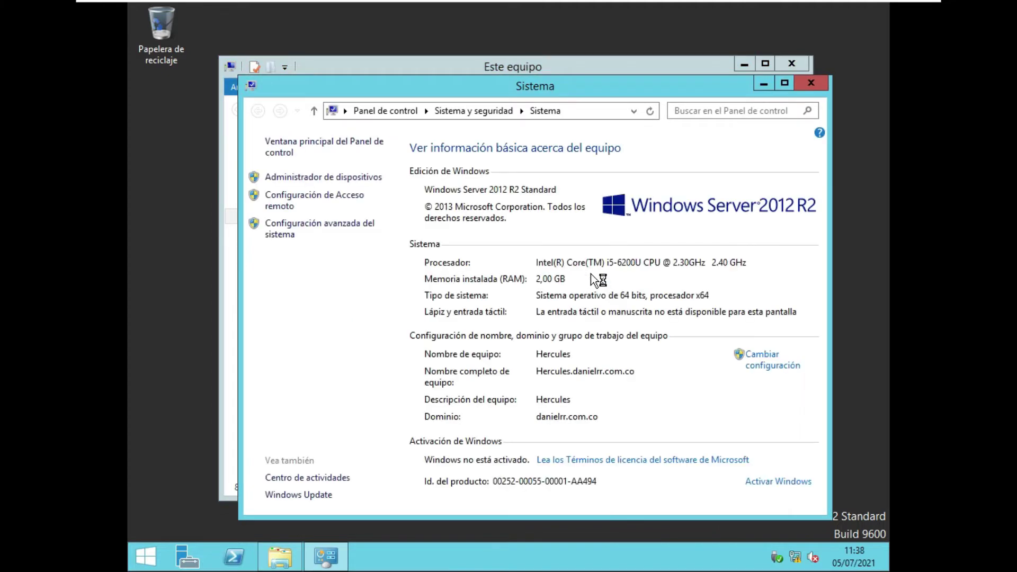
pyautogui.click(610, 415)
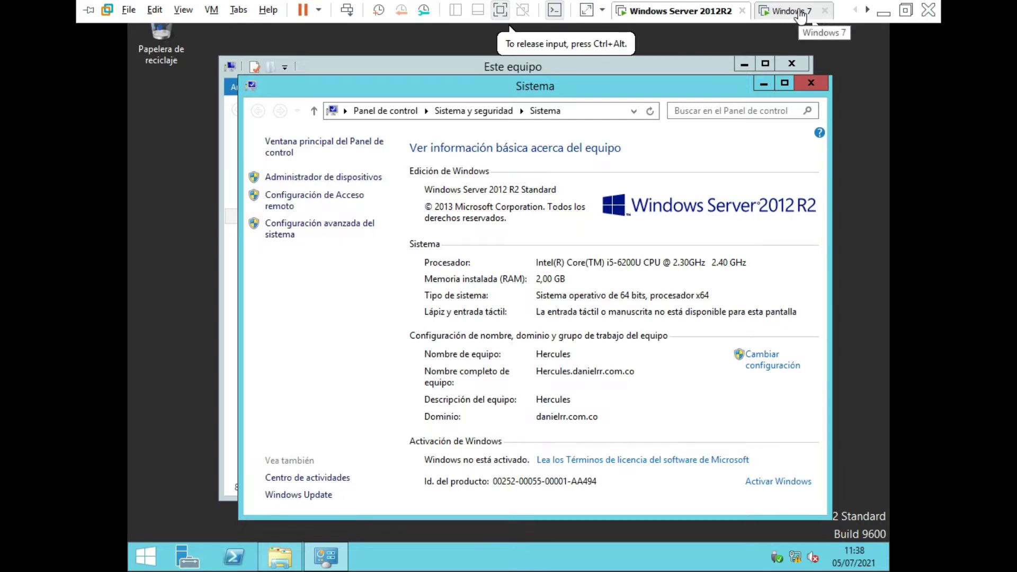
# In Windows 7, open the local area connection's IPv4 properties from the Network and Sharing Center.
pyautogui.click(801, 14)
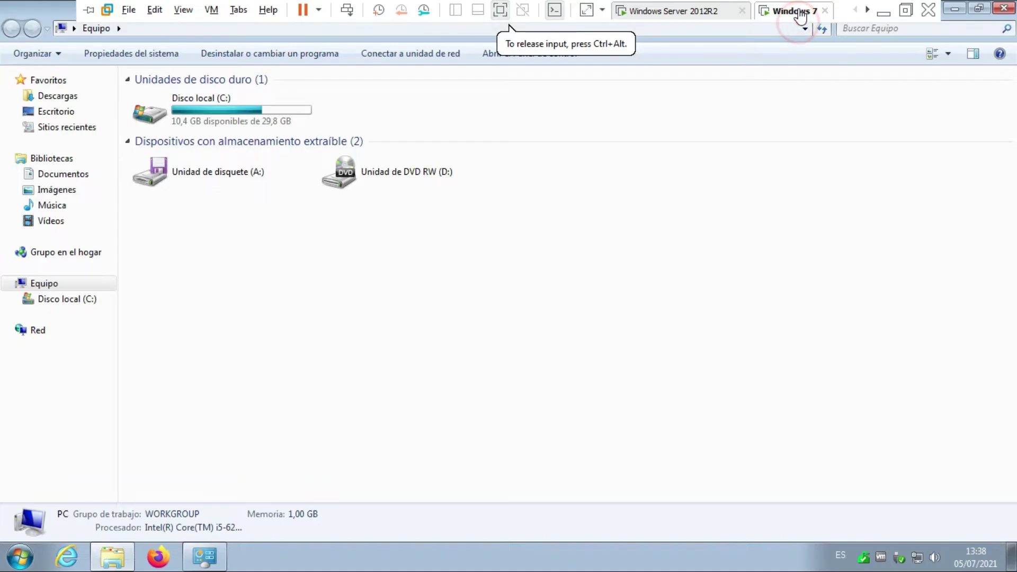
pyautogui.rightClick(921, 558)
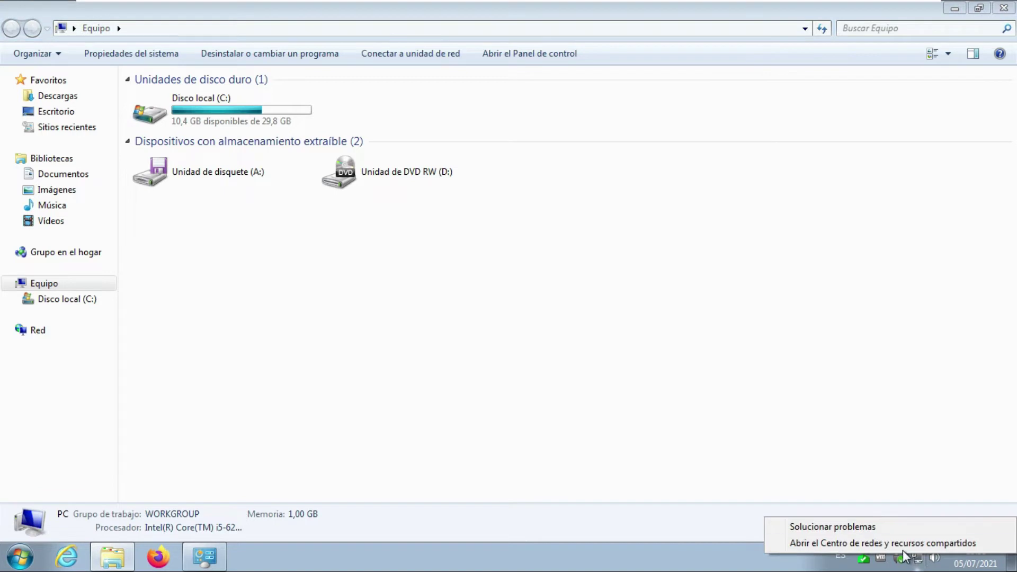
pyautogui.click(902, 543)
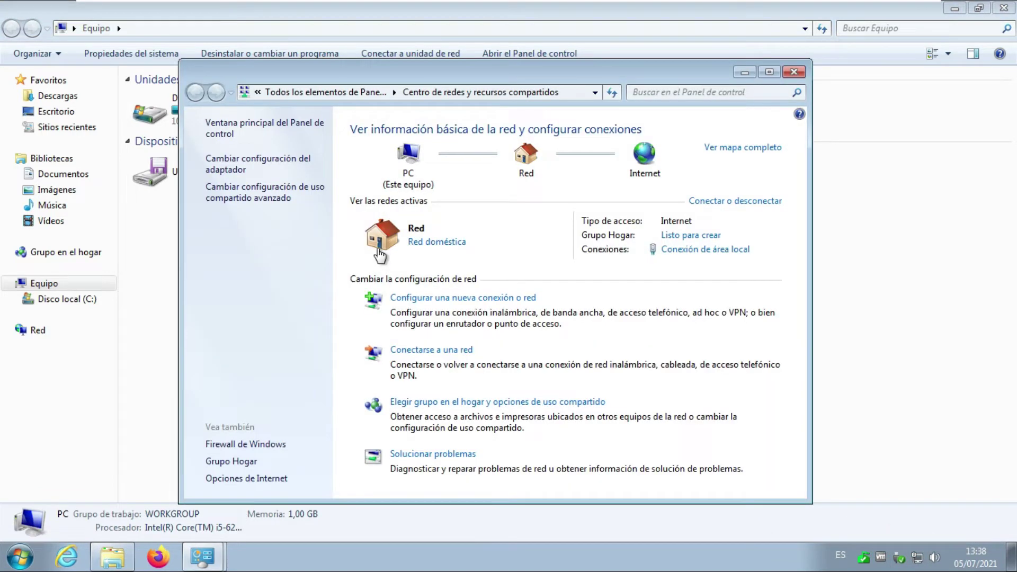
pyautogui.click(679, 249)
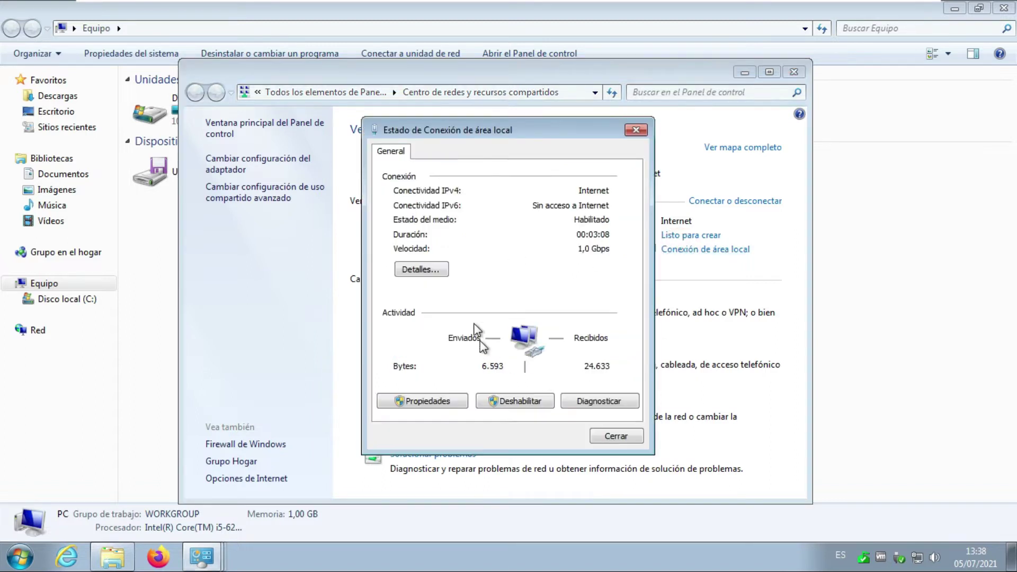
pyautogui.click(437, 402)
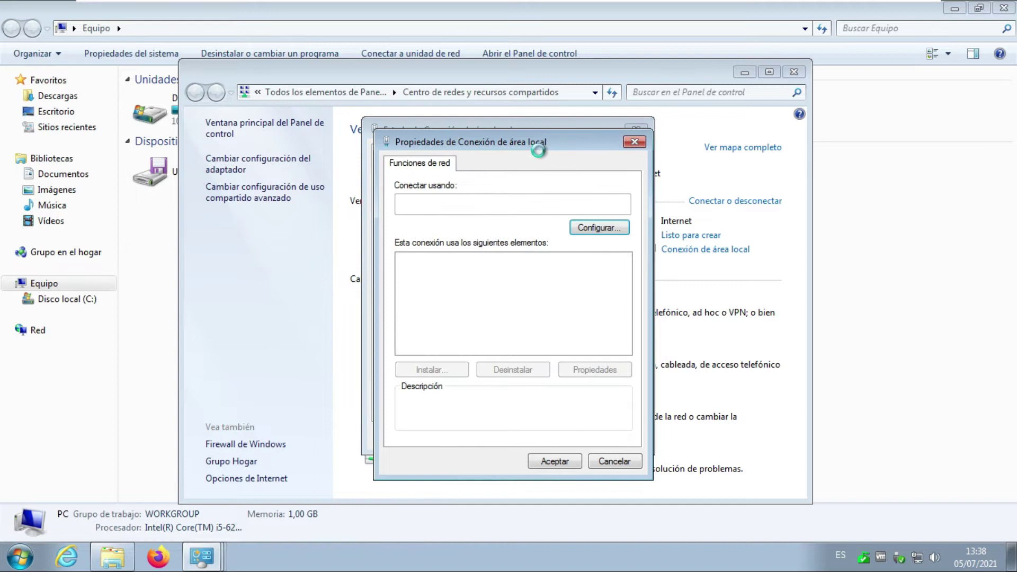
pyautogui.click(555, 310)
pyautogui.click(609, 371)
# Review the static IP 192.168.216.139 and DNS 8.8.8.8, then switch to the server VM.
pyautogui.moveTo(559, 199); pyautogui.dragTo(565, 149)
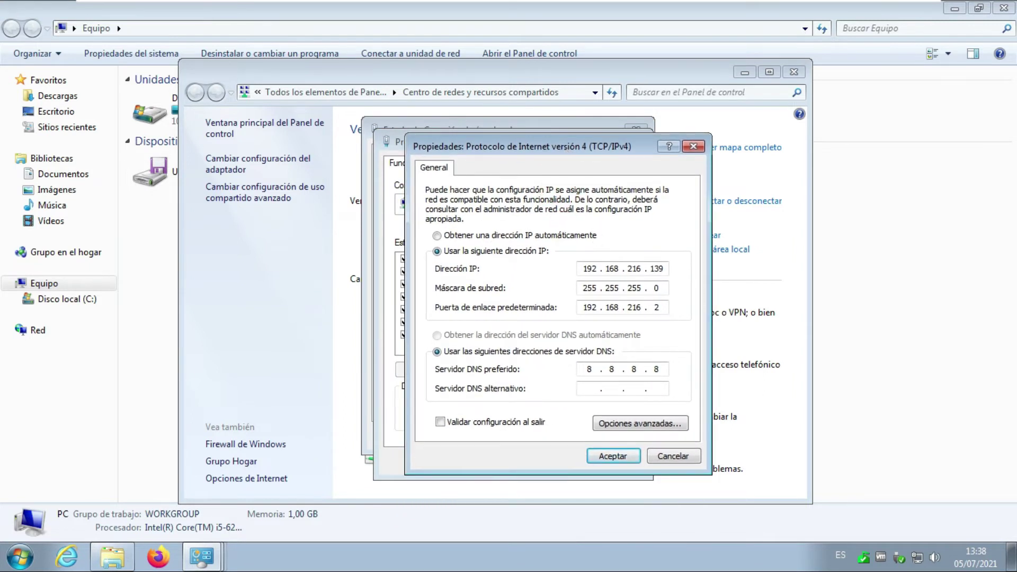
pyautogui.doubleClick(657, 269)
pyautogui.click(657, 269)
pyautogui.click(660, 288)
pyautogui.click(660, 309)
pyautogui.click(660, 369)
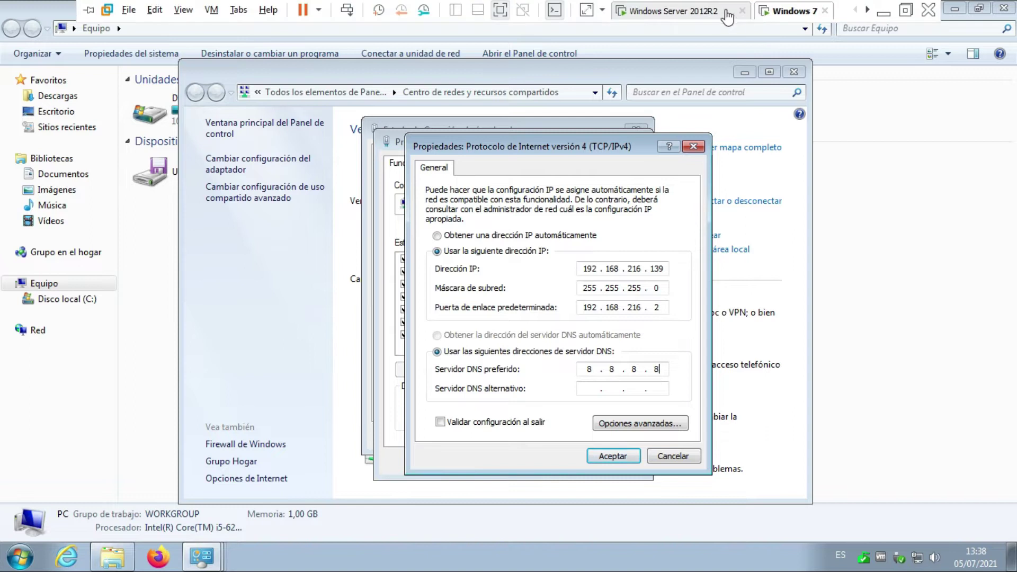
pyautogui.click(680, 11)
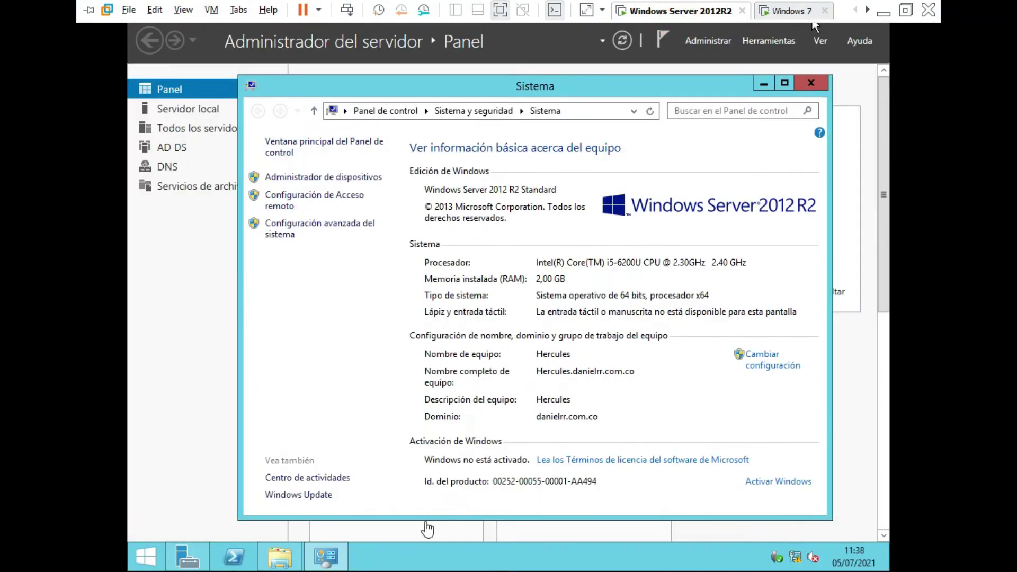
# Run ipconfig in a cmd console on the server, showing IPv4 address 192.168.216.145.
pyautogui.click(510, 6)
pyautogui.press('super+r')
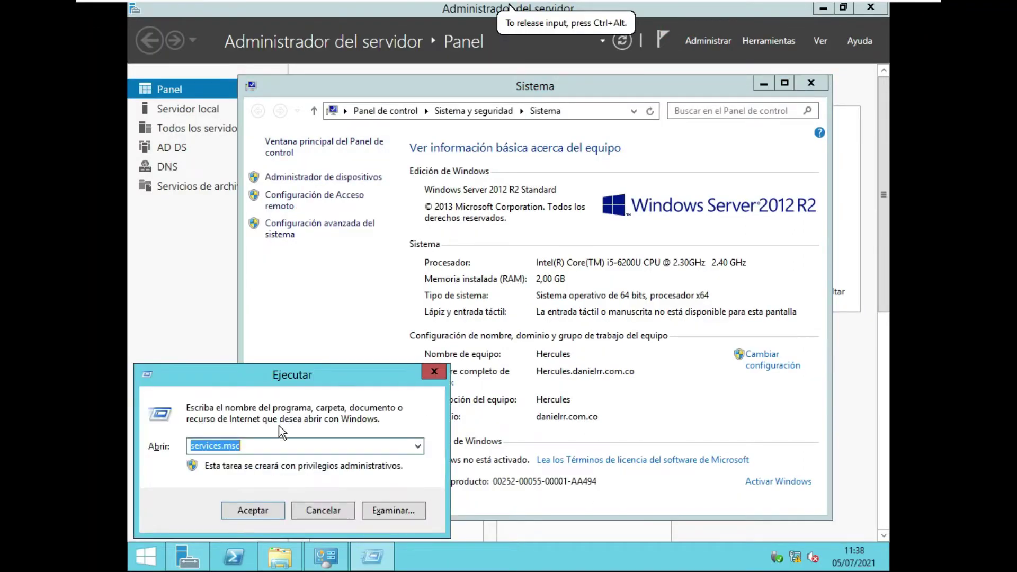
pyautogui.write('cmd')
pyautogui.press('Return')
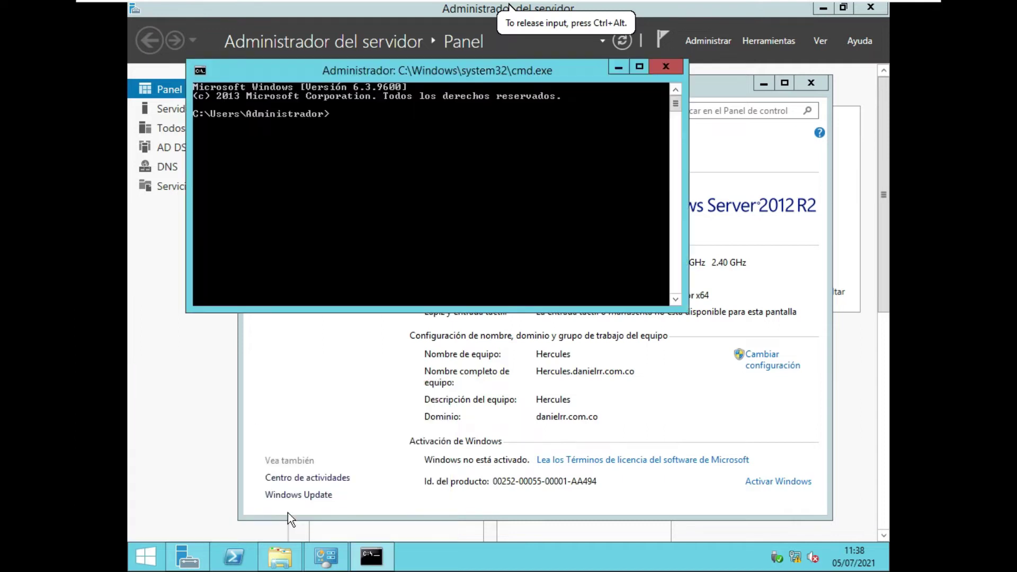
pyautogui.write('ipconfig')
pyautogui.press('Return')
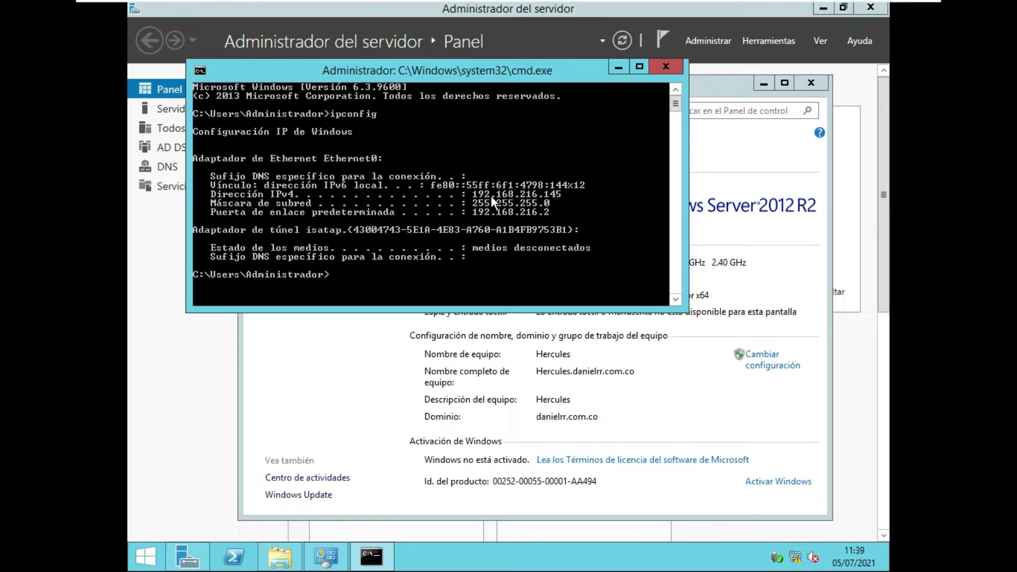
# Enter preferred DNS 192.168.216.145 and alternate DNS 8.8.8.8 in Windows 7's IPv4 settings.
pyautogui.click(784, 11)
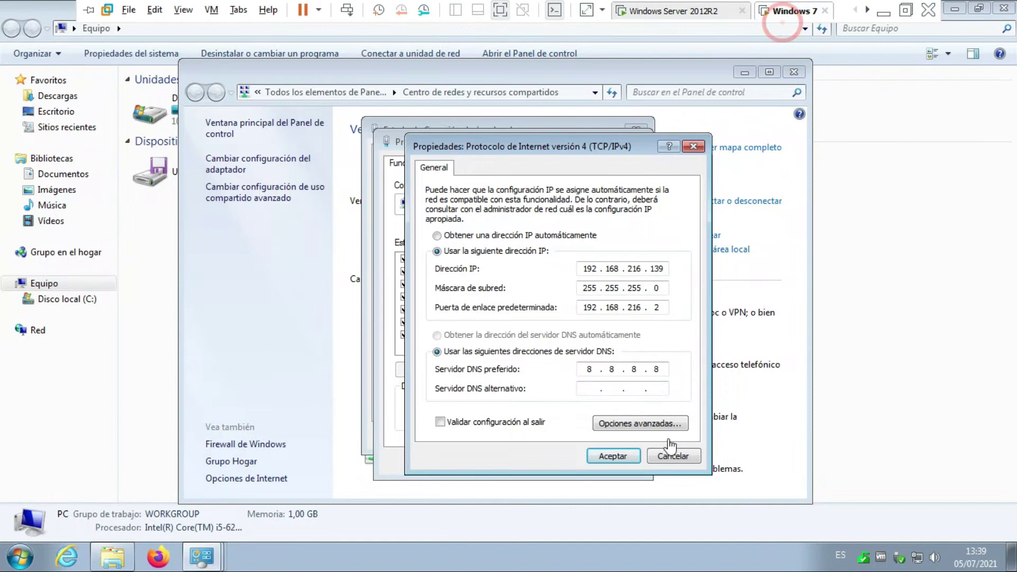
pyautogui.click(660, 369)
pyautogui.write('8')
pyautogui.click(657, 367)
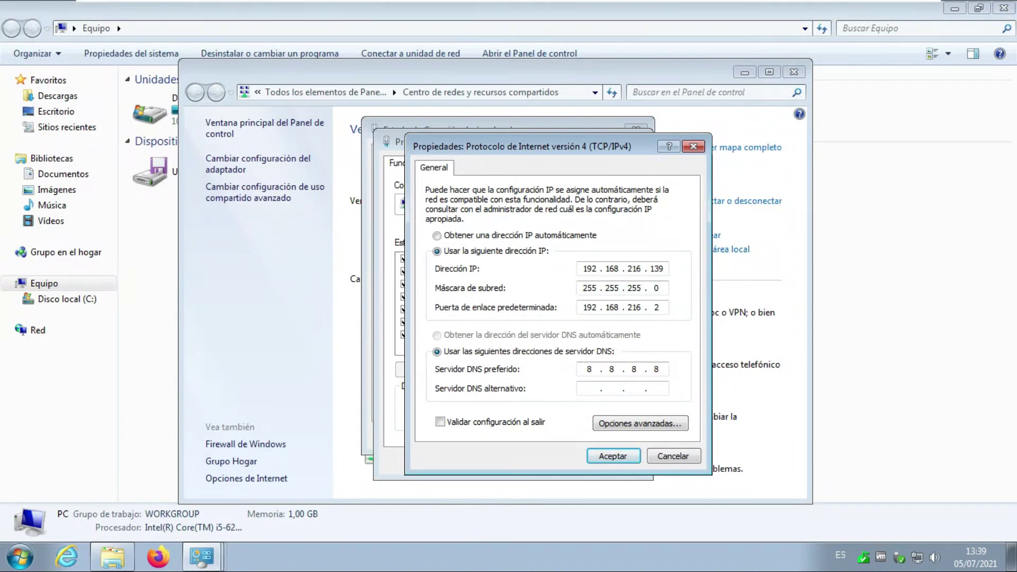
pyautogui.press('BackSpace')
pyautogui.press('BackSpace')
pyautogui.press('BackSpace')
pyautogui.press('BackSpace')
pyautogui.write('192 . 168 . 216 . 145')
pyautogui.click(705, 13)
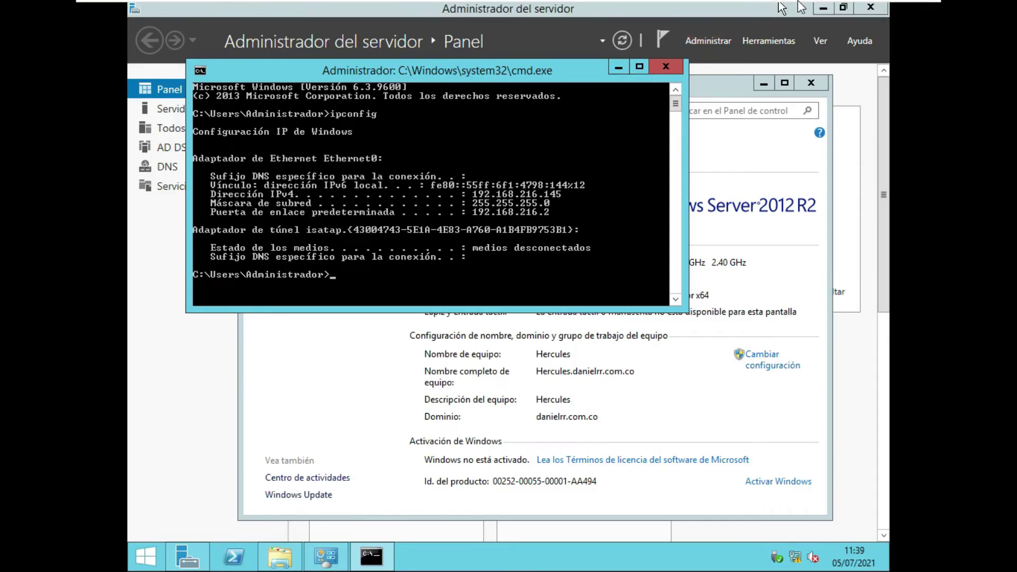
pyautogui.click(795, 12)
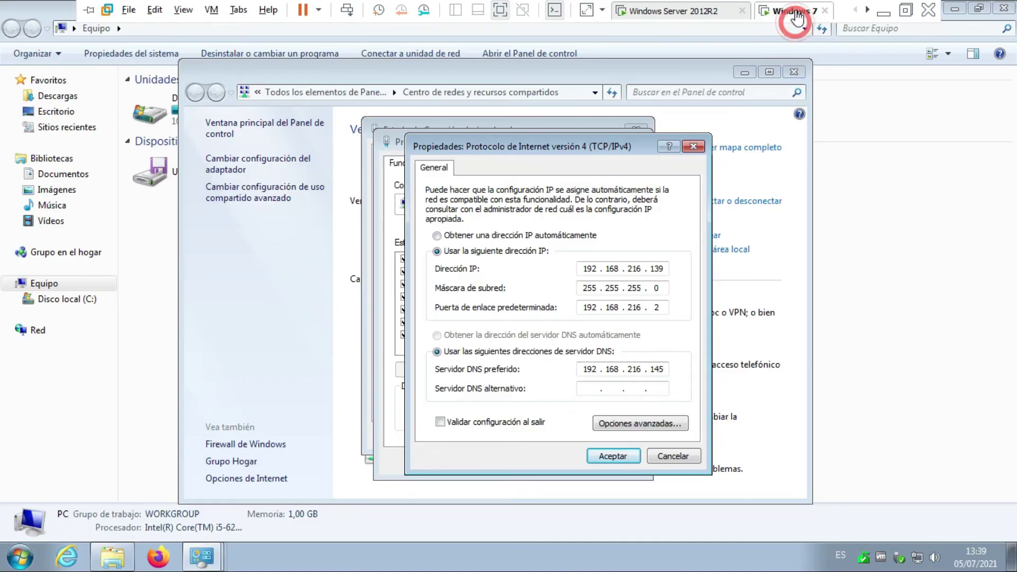
pyautogui.click(590, 389)
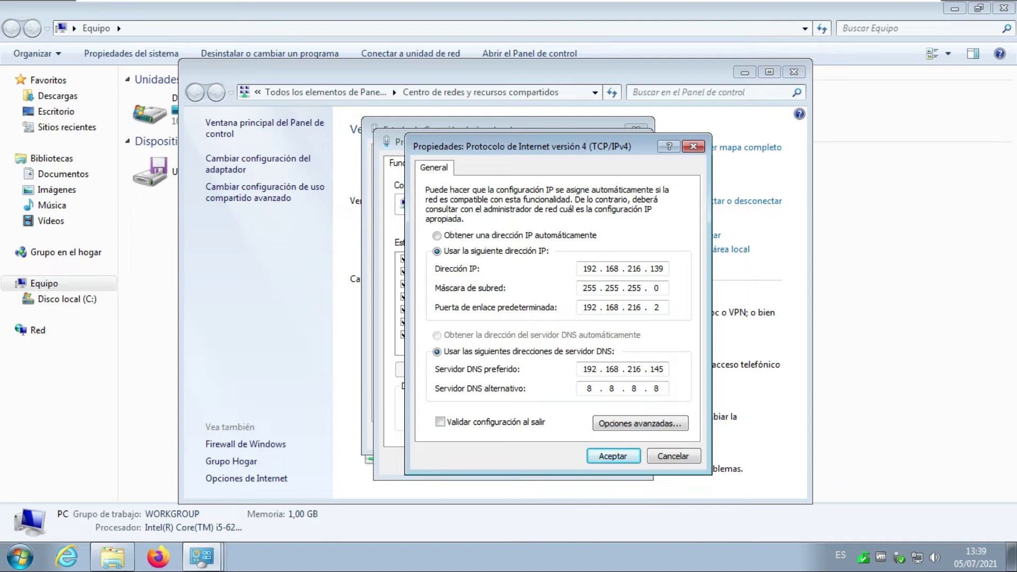
pyautogui.doubleClick(658, 368)
# Save the IPv4 settings and close the connection windows and Network and Sharing Center.
pyautogui.click(609, 457)
pyautogui.click(546, 456)
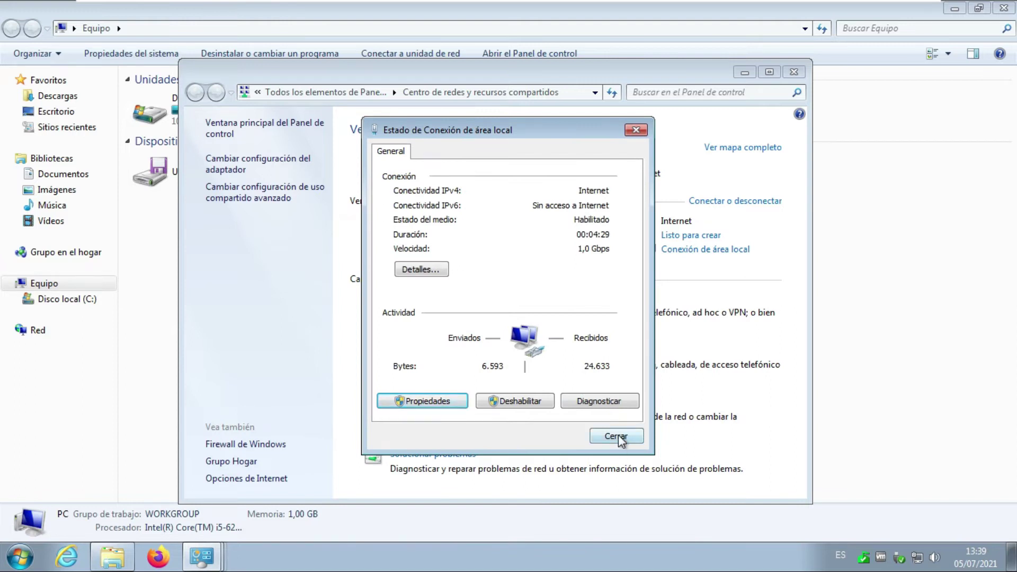
pyautogui.click(617, 437)
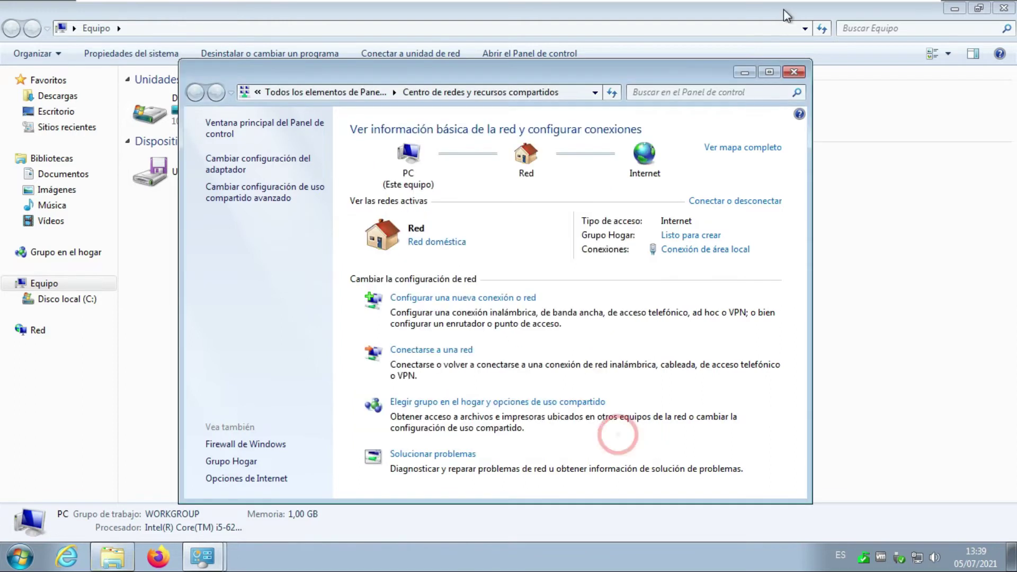
pyautogui.click(793, 74)
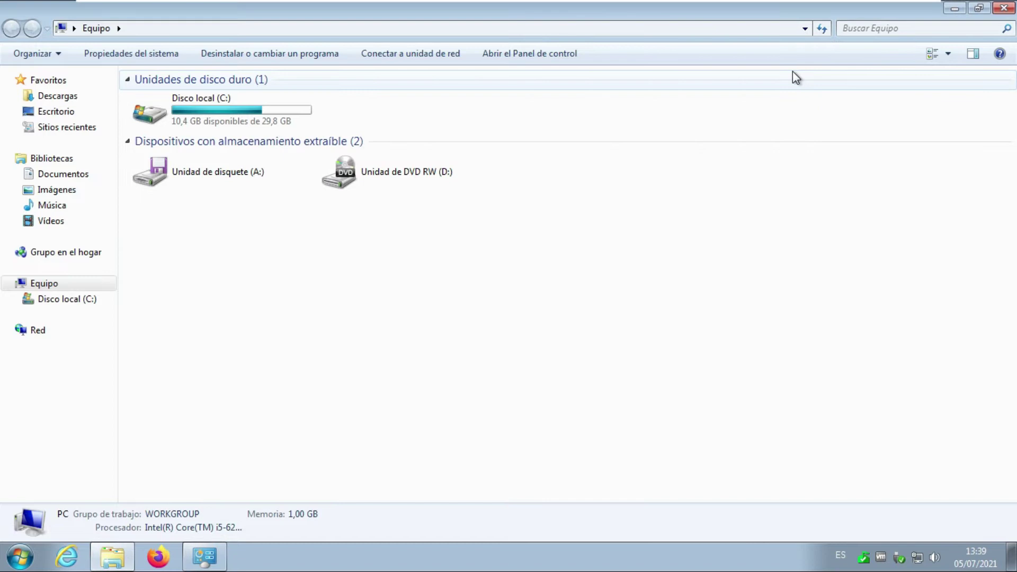
# Give the Windows 7 computer the description 'Cliente-1' in System Properties, then open the rename dialog.
pyautogui.rightClick(583, 335)
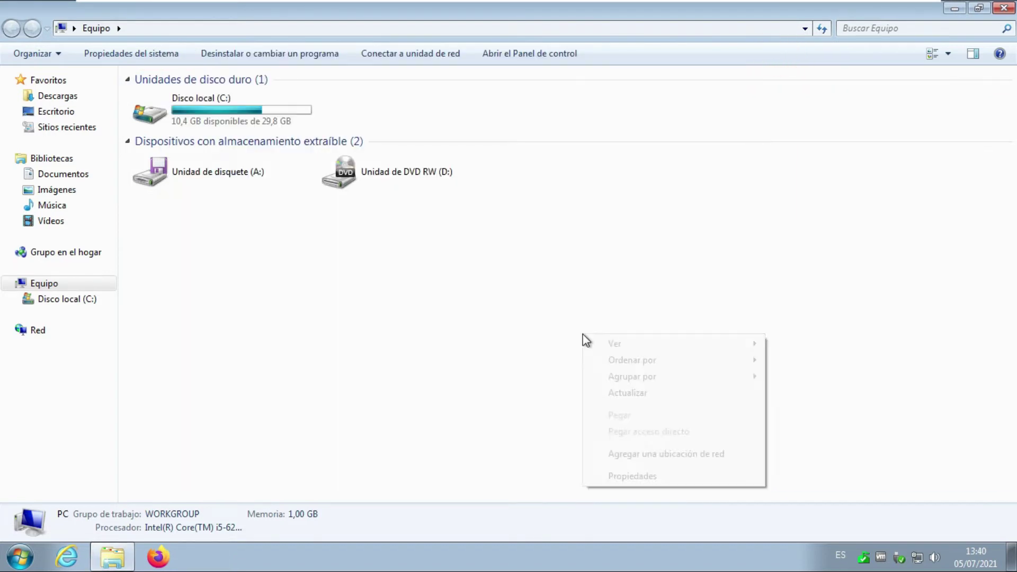
pyautogui.click(640, 475)
pyautogui.scroll(-3, 742, 410)
pyautogui.scroll(-1, 742, 409)
pyautogui.click(713, 321)
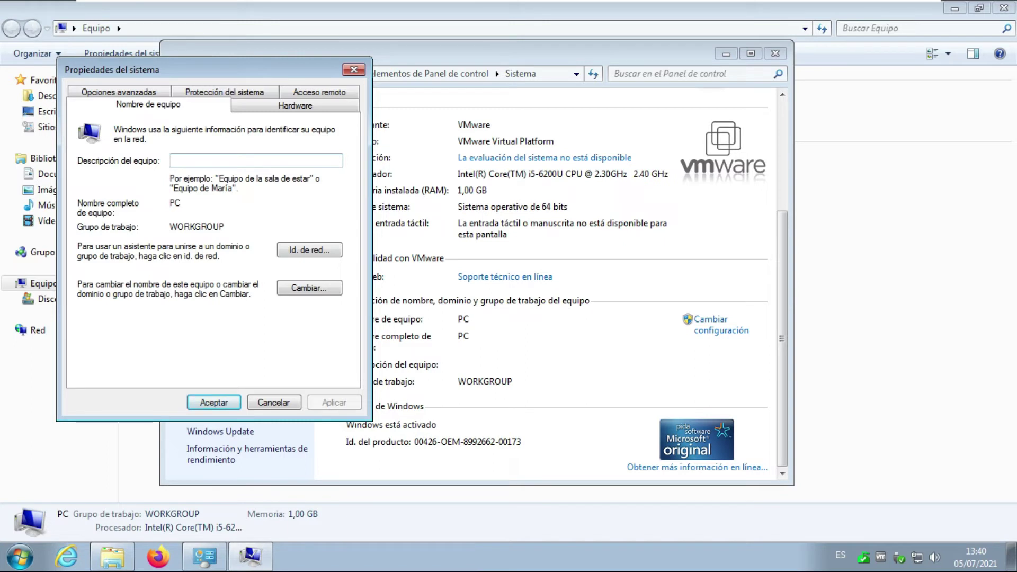
pyautogui.write('Cliente-1')
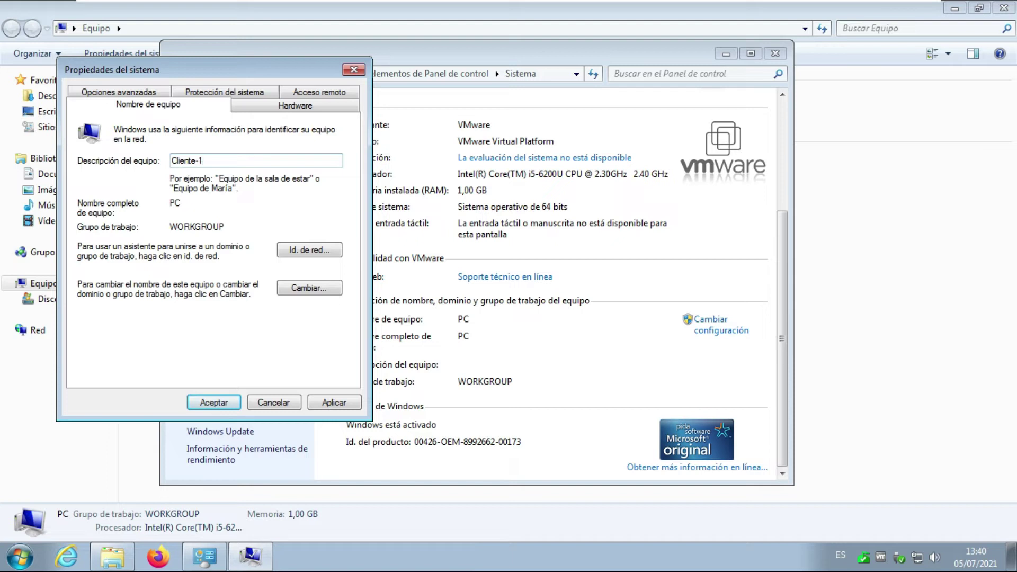
pyautogui.click(310, 289)
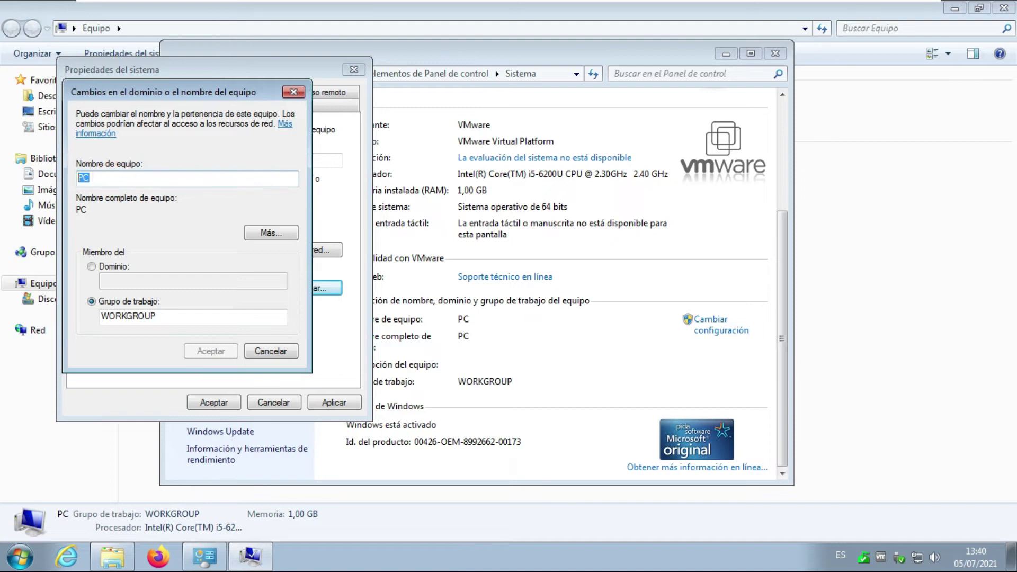
# Rename the computer to Contabilidad and make it a member of domain danielrr.com.co.
pyautogui.write('Co')
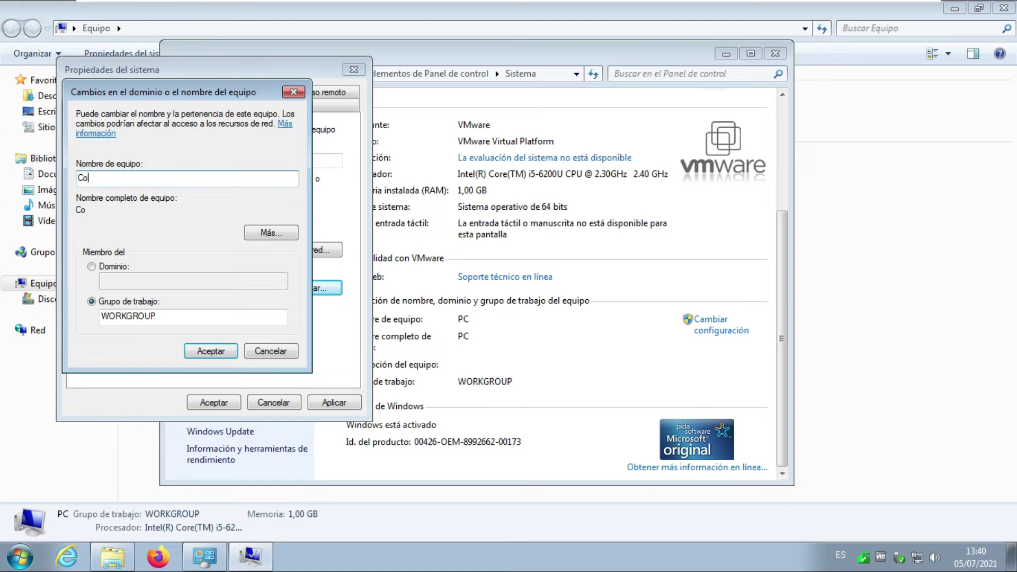
pyautogui.write('ntabilidad')
pyautogui.click(92, 267)
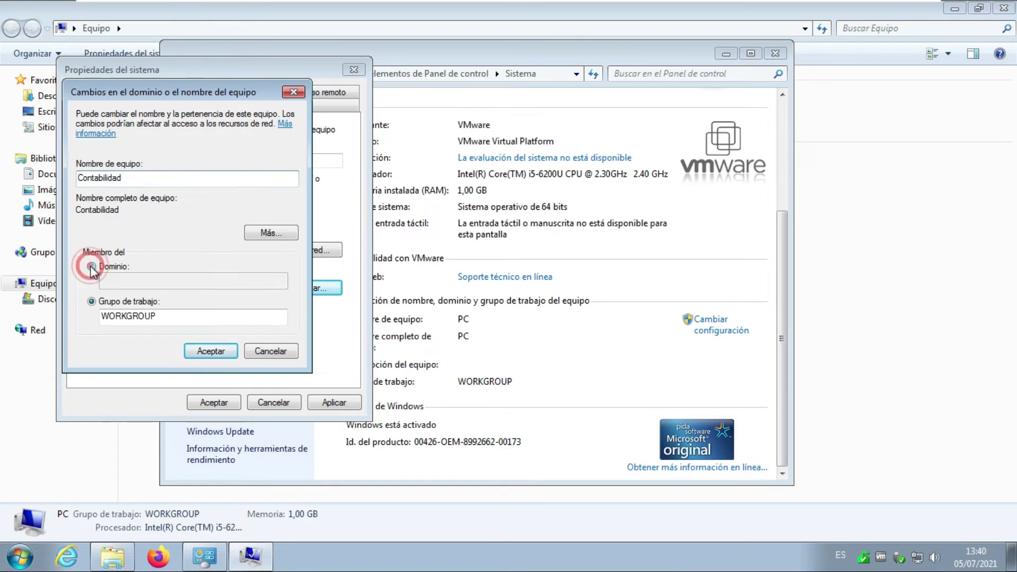
pyautogui.click(125, 283)
pyautogui.write('danielm')
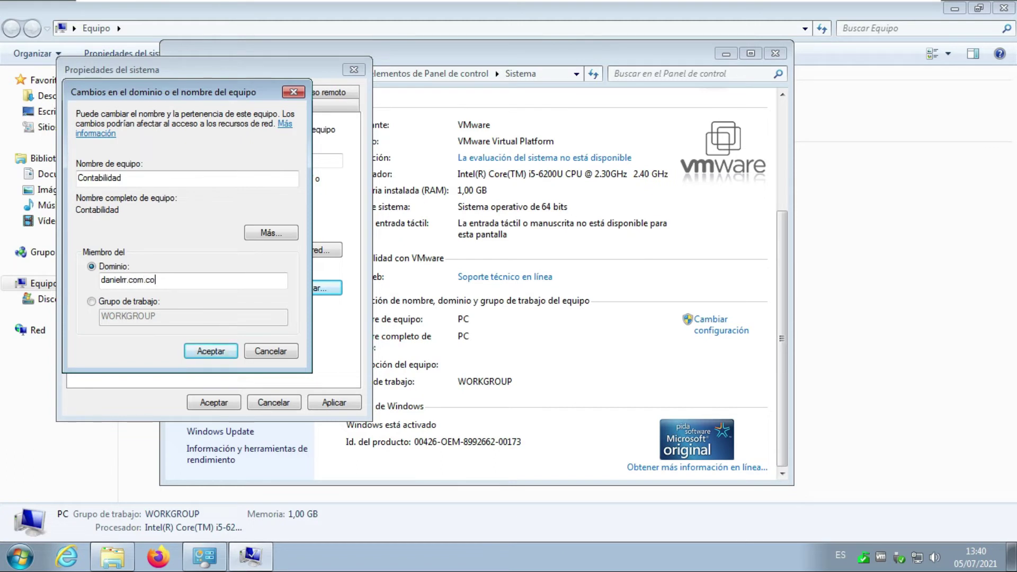
pyautogui.click(212, 354)
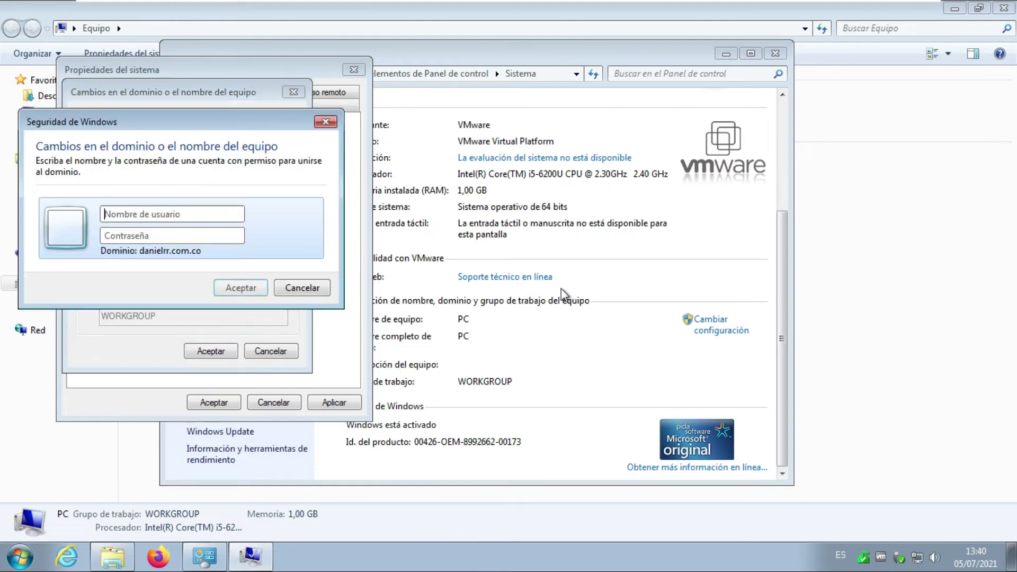
# Enter the domain administrator username and password, then acknowledge the danielrr.com.co welcome message.
pyautogui.click(191, 216)
pyautogui.write('adminis')
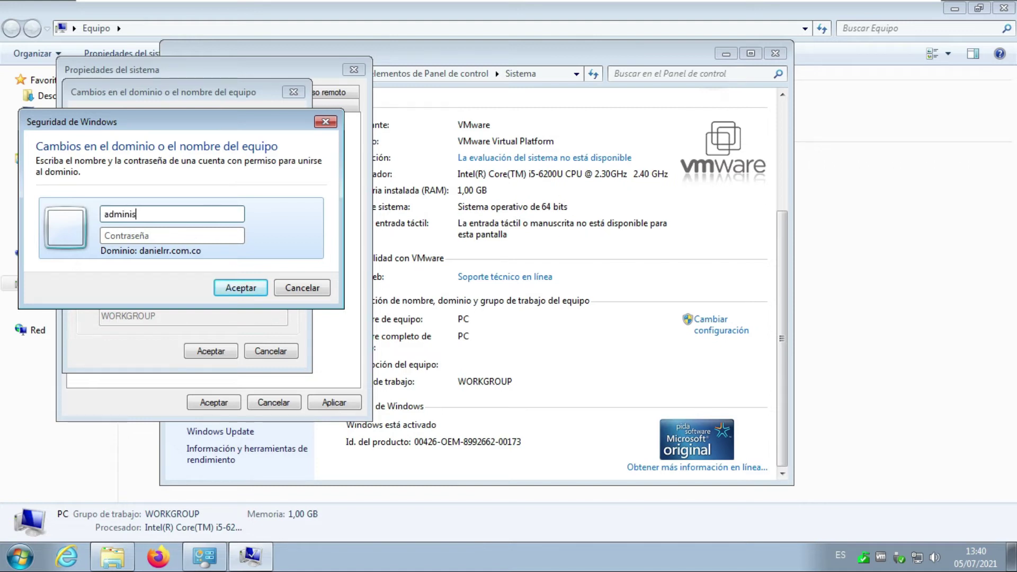
pyautogui.write('trador')
pyautogui.press('Tab')
pyautogui.write('P')
pyautogui.click(241, 288)
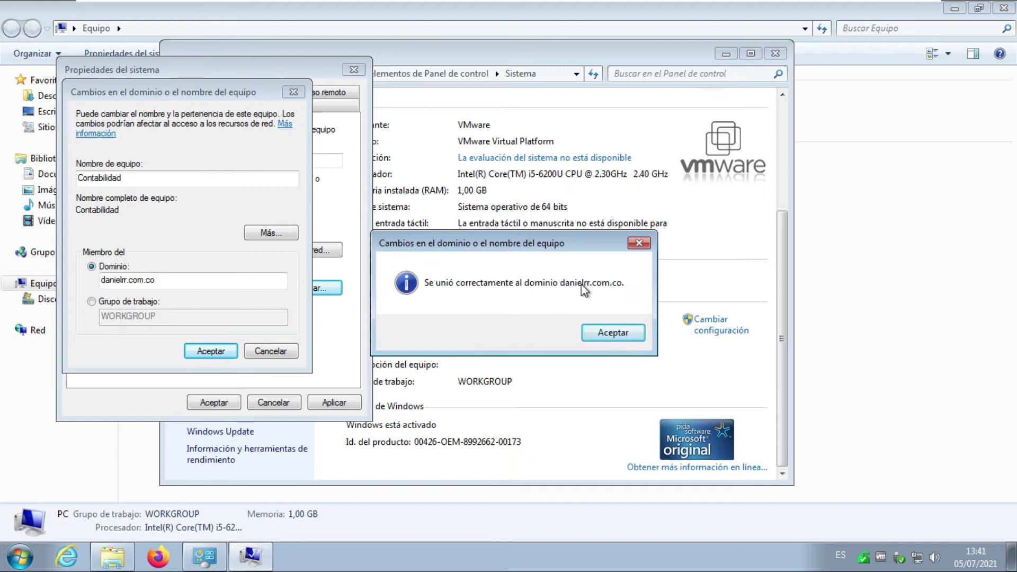
pyautogui.click(616, 333)
# Accept the change and restart notices, close System Properties, and restart Windows 7 now.
pyautogui.click(209, 351)
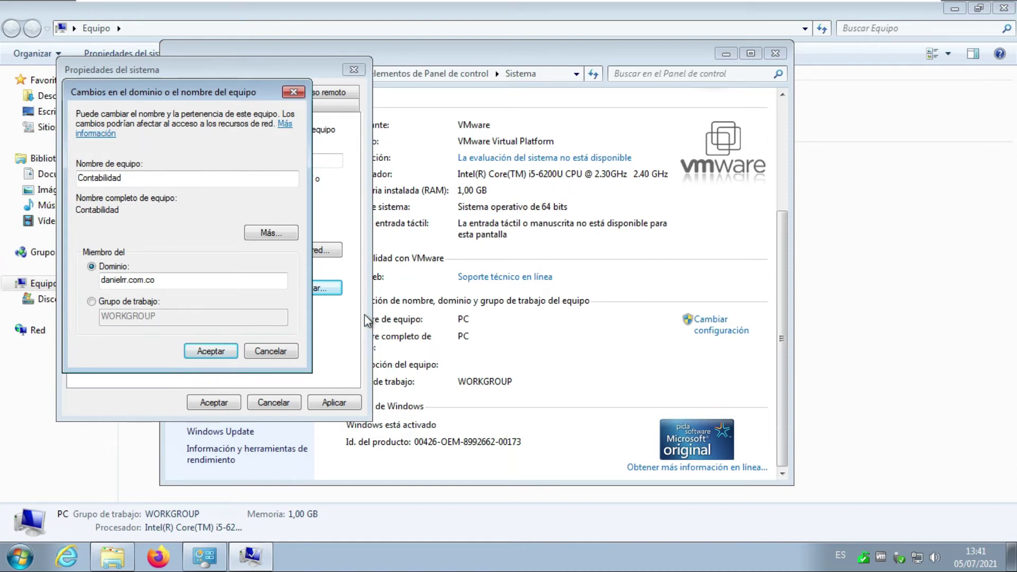
pyautogui.click(212, 353)
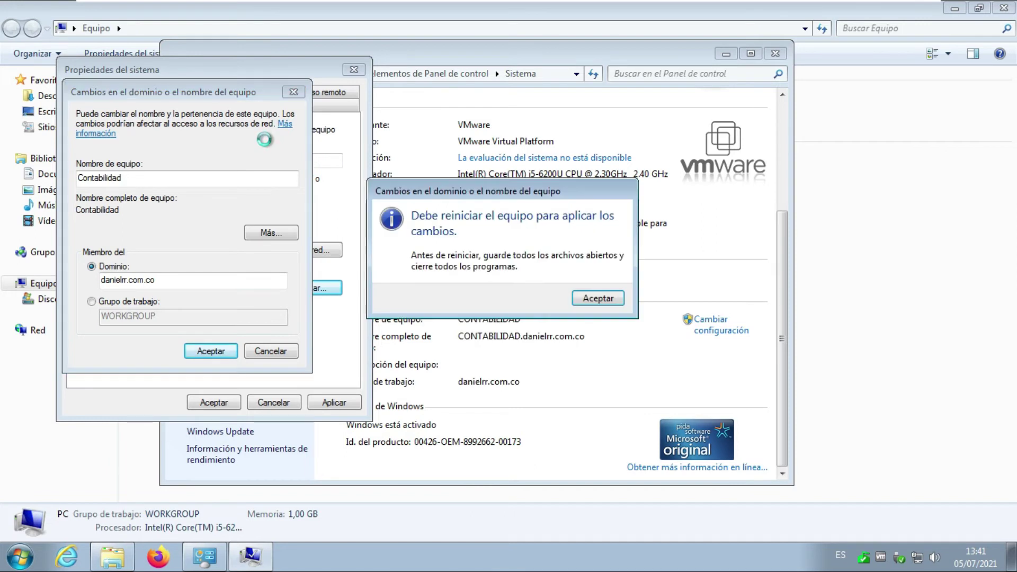
pyautogui.click(597, 297)
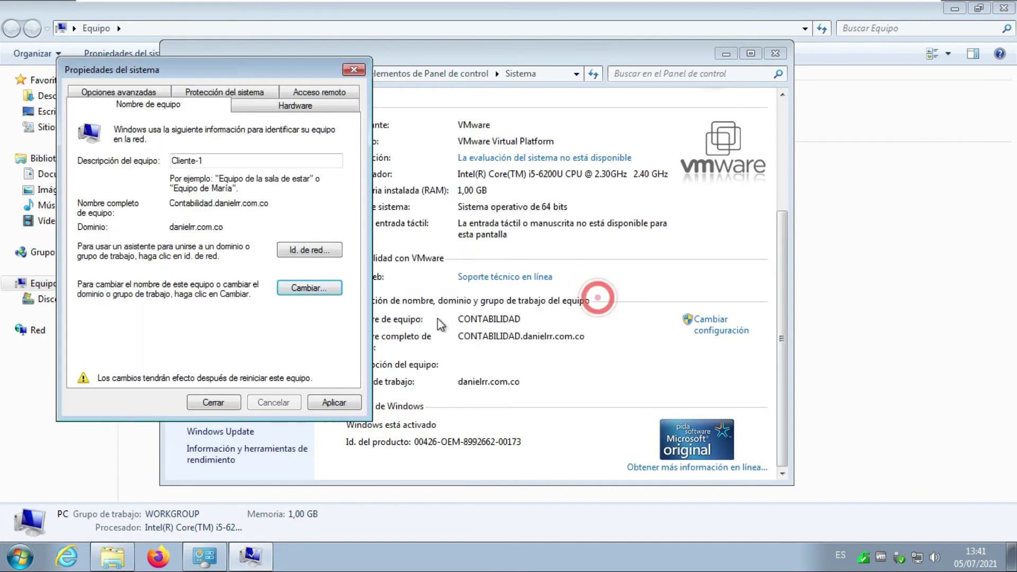
pyautogui.click(347, 403)
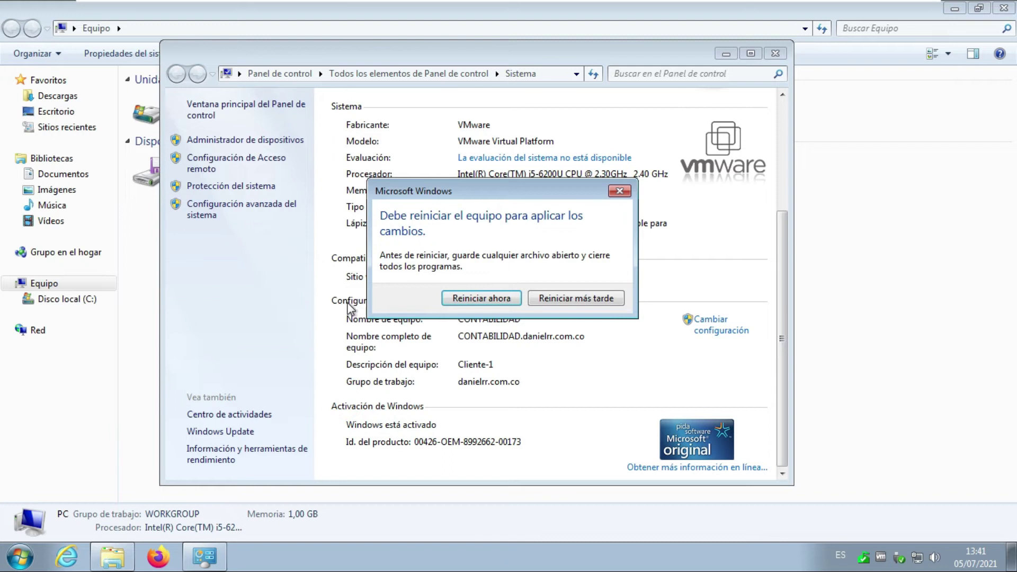
pyautogui.click(482, 299)
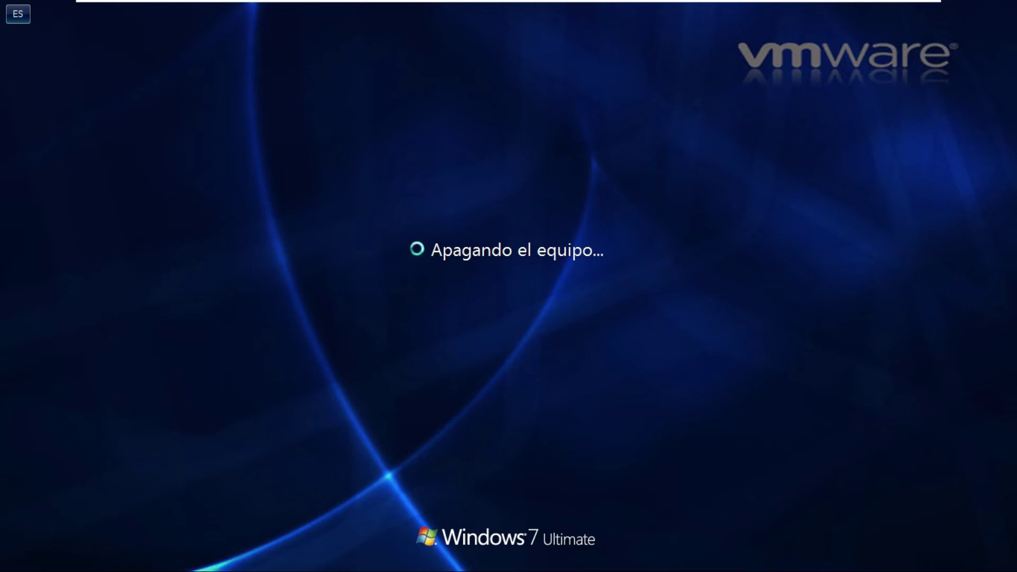
pyautogui.click(682, 14)
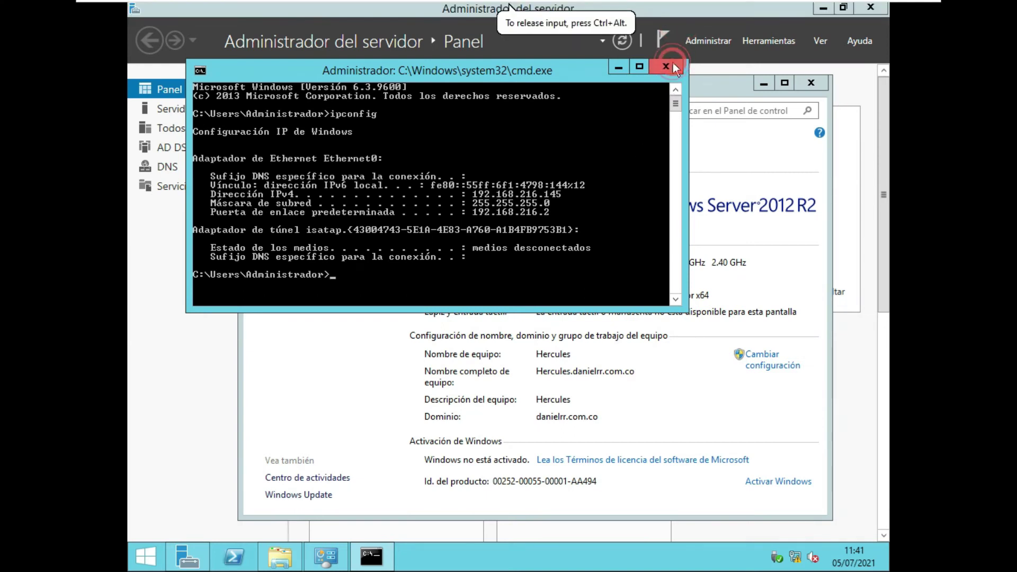
# Close the command console and System window, then open Control Panel from the Desktop folder.
pyautogui.click(665, 66)
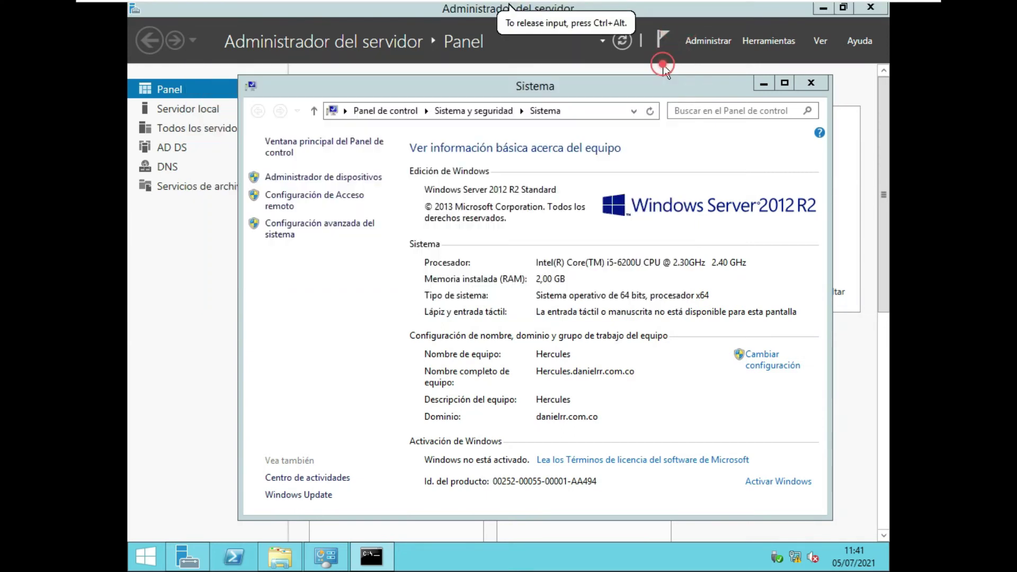
pyautogui.click(823, 83)
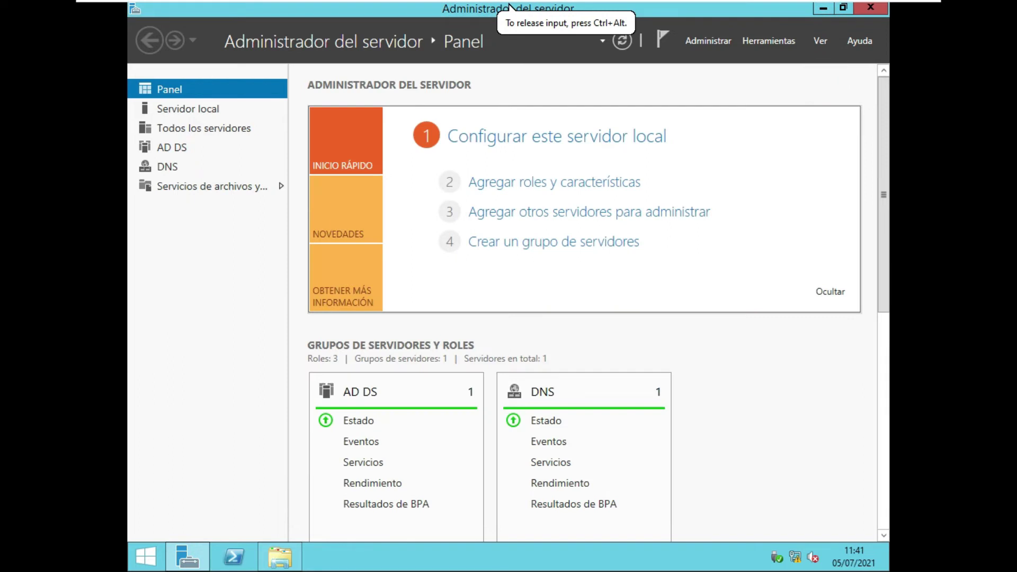
pyautogui.click(283, 565)
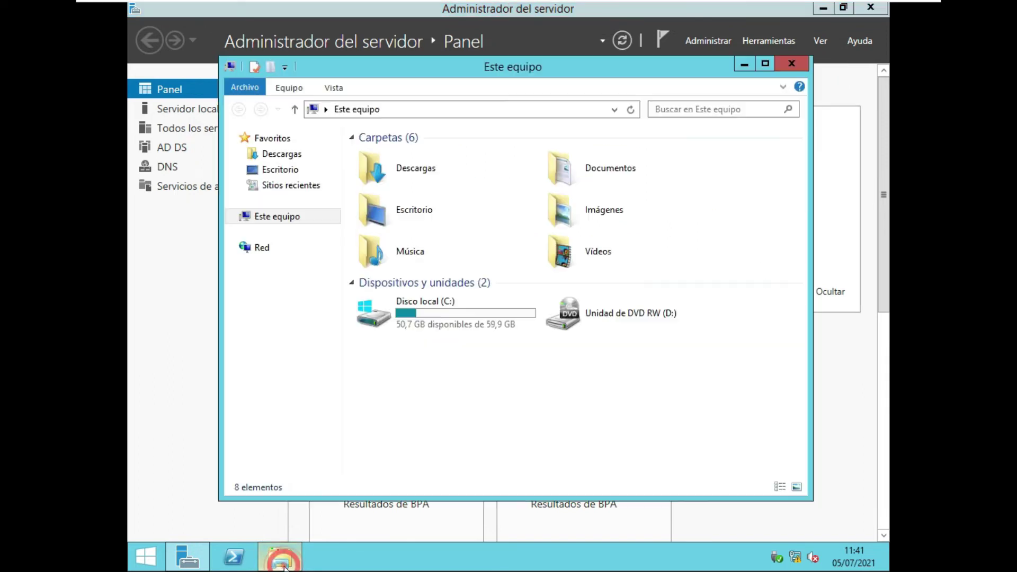
pyautogui.click(294, 109)
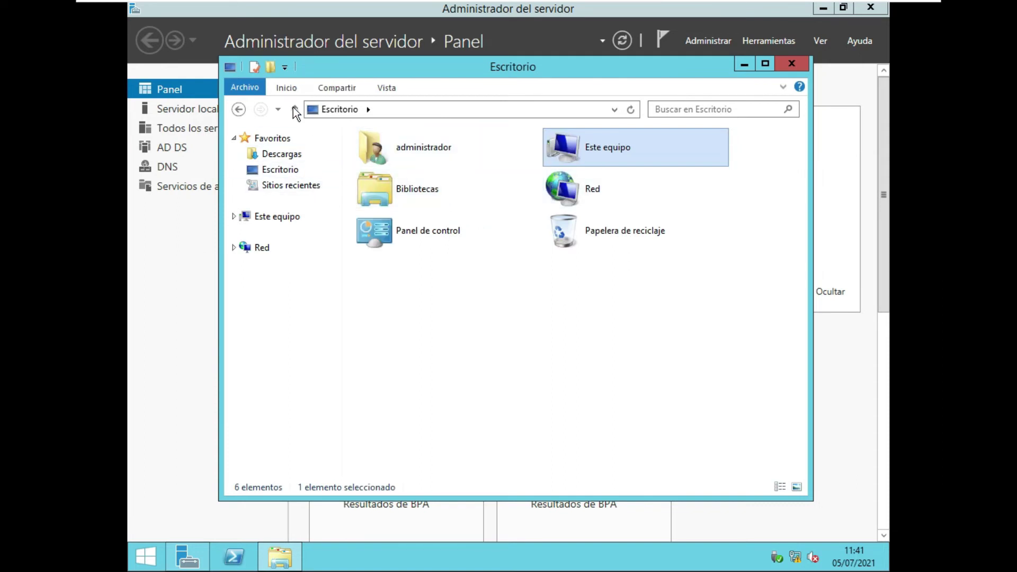
pyautogui.click(413, 231)
pyautogui.click(414, 231)
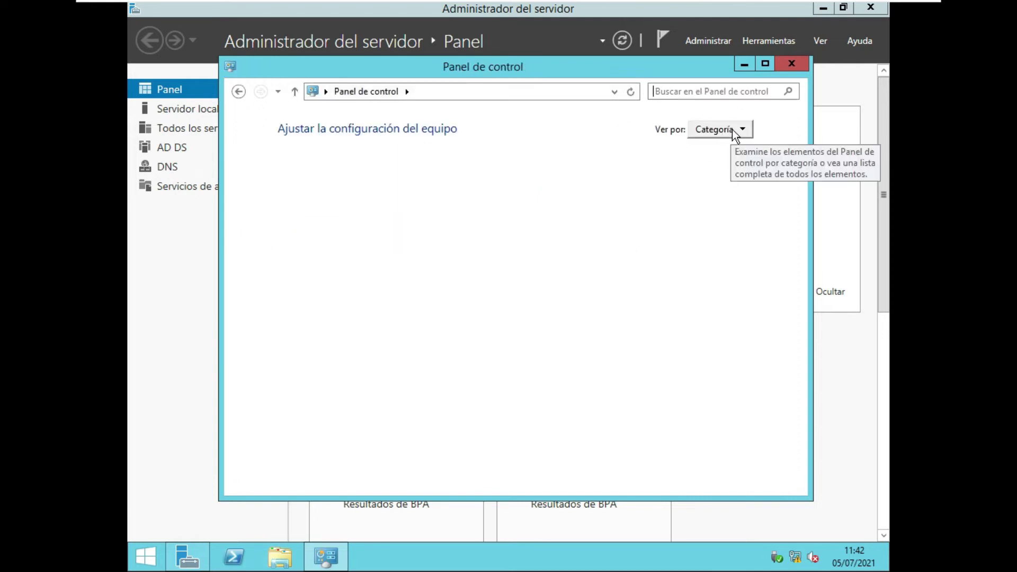
# Review the server's user list under Cuentas de usuario, then close the user accounts windows.
pyautogui.click(733, 131)
pyautogui.click(619, 180)
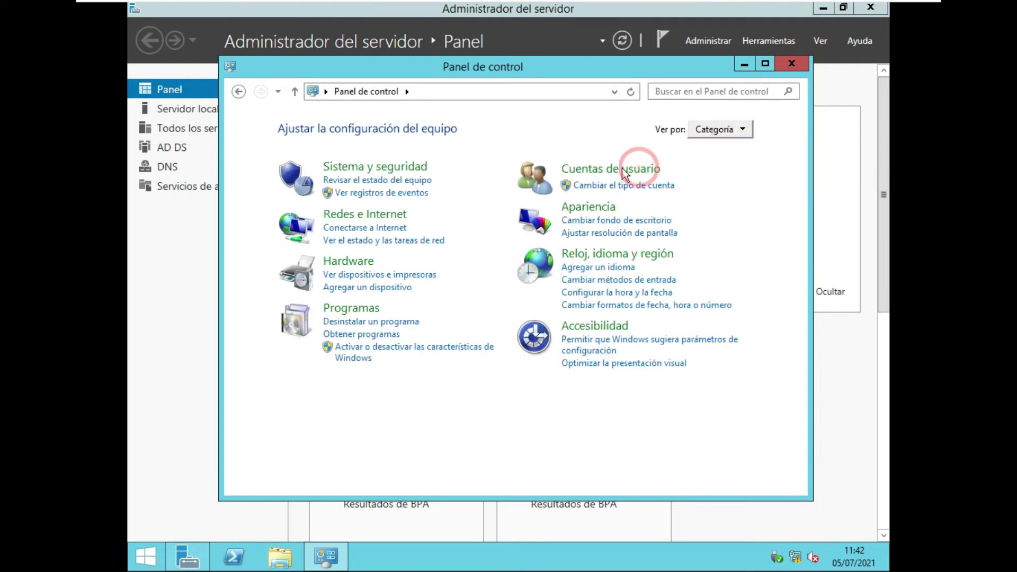
pyautogui.click(620, 177)
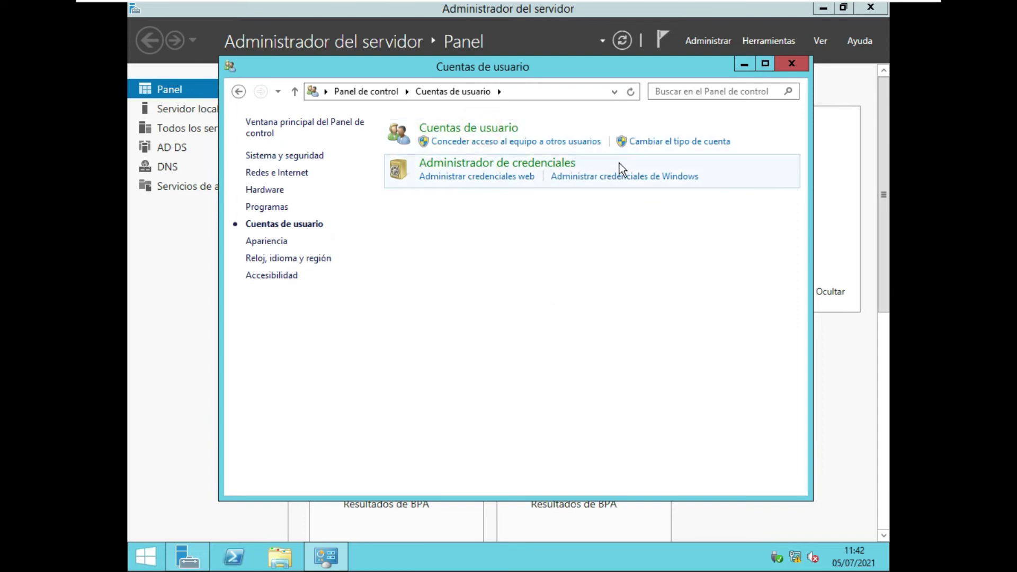
pyautogui.click(468, 135)
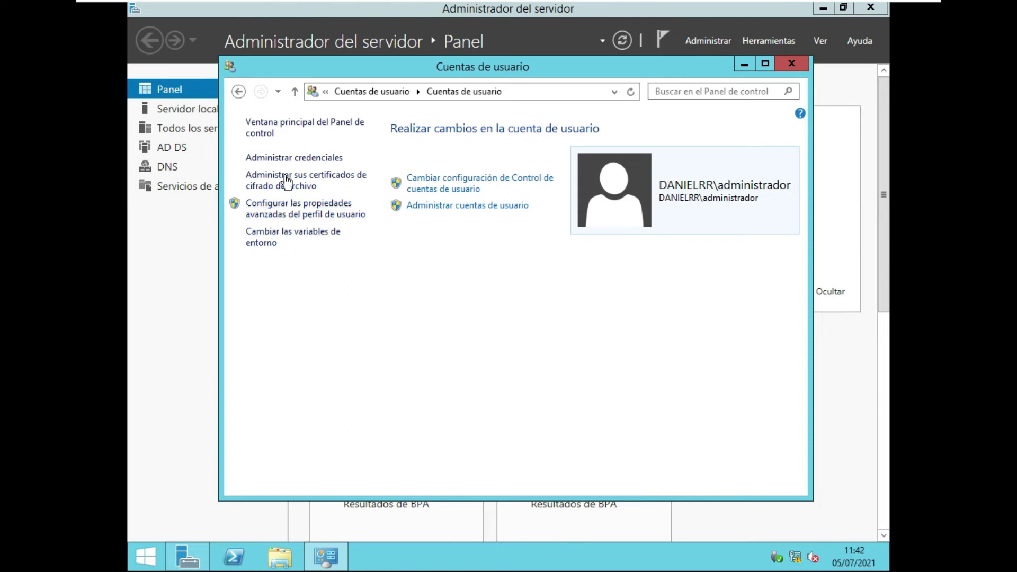
pyautogui.click(461, 212)
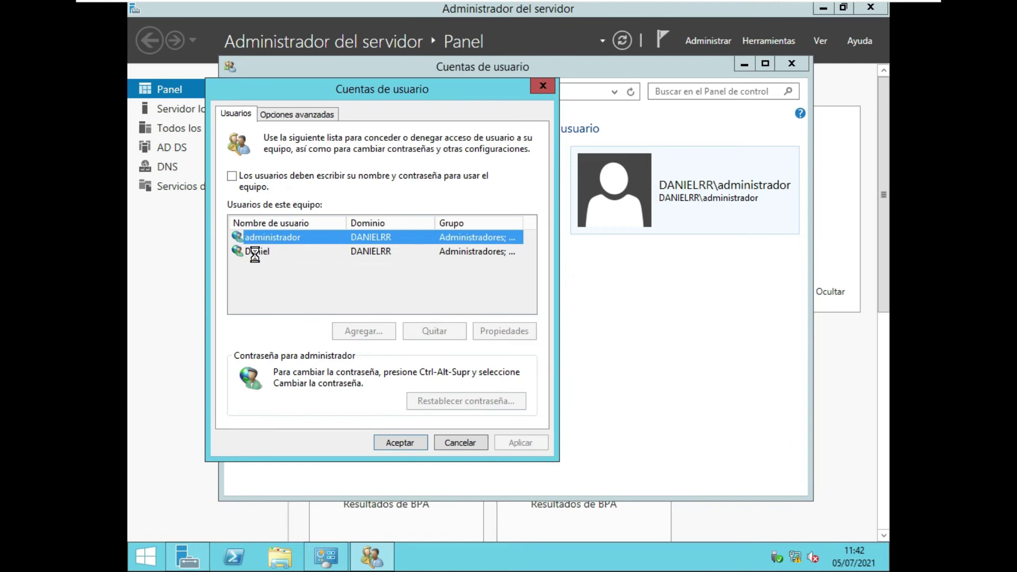
pyautogui.click(543, 84)
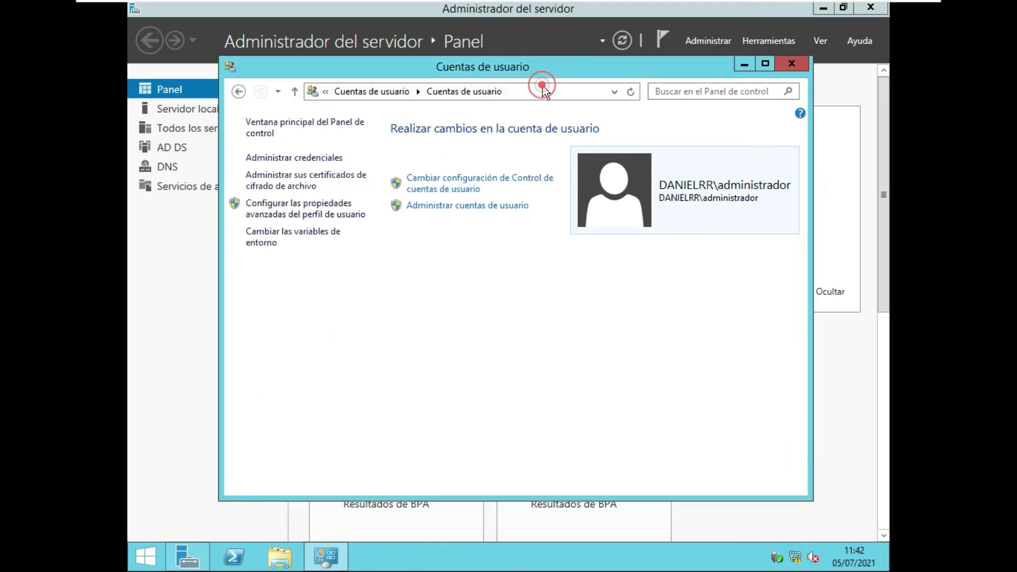
pyautogui.click(794, 68)
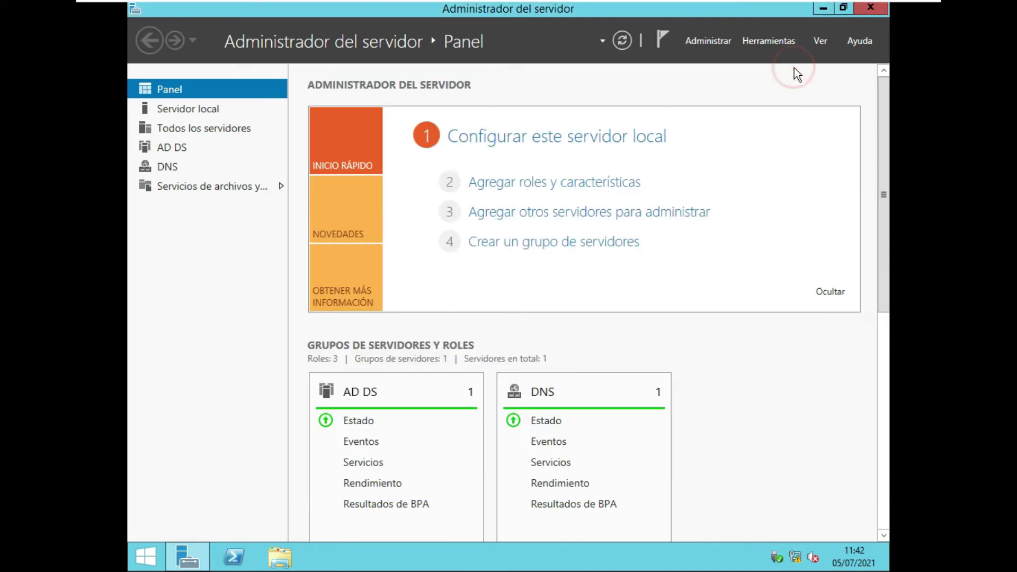
# Log on to the Windows 7 VM with the domain user name and password.
pyautogui.click(824, 8)
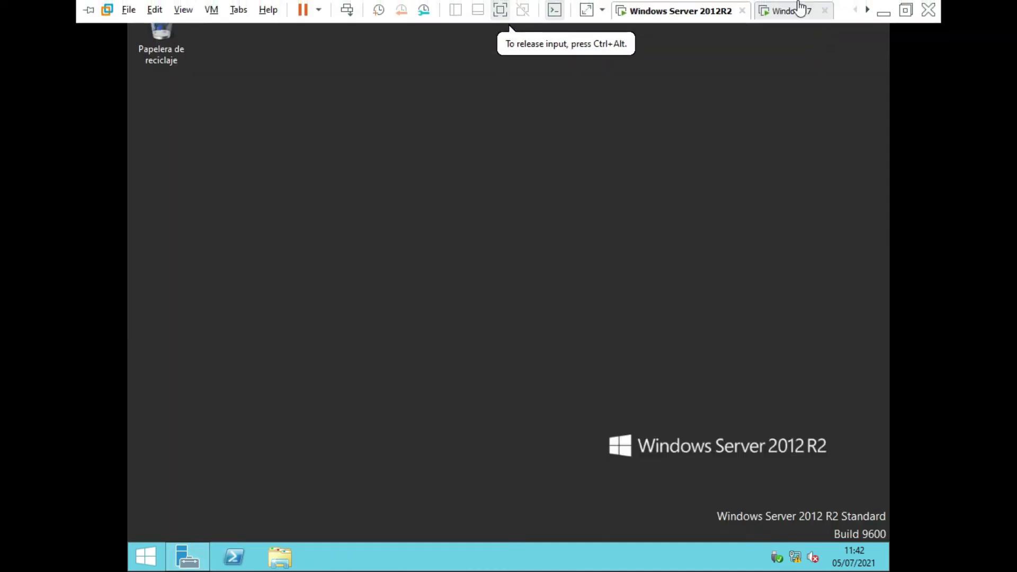
pyautogui.click(795, 10)
pyautogui.click(549, 256)
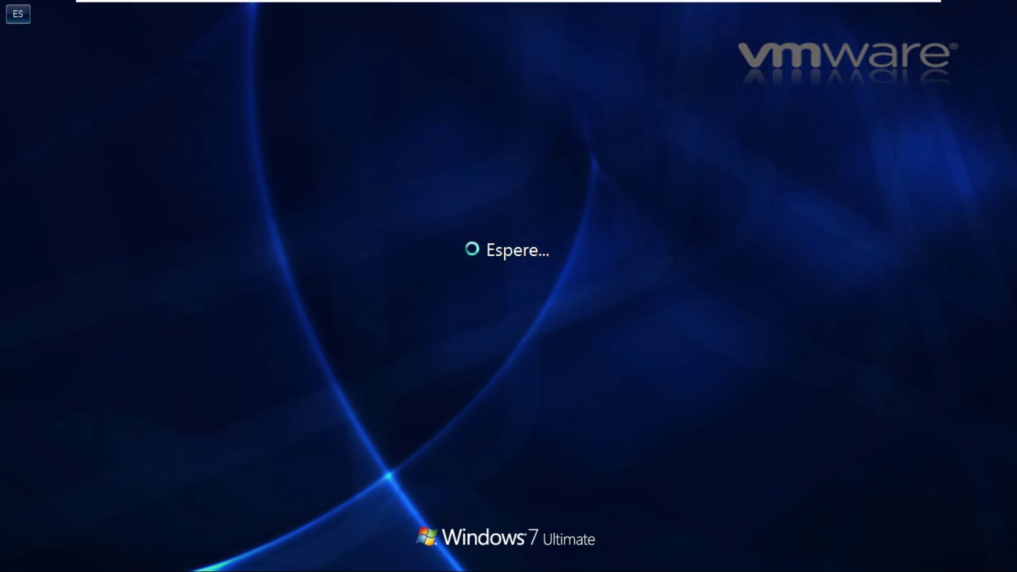
pyautogui.click(479, 322)
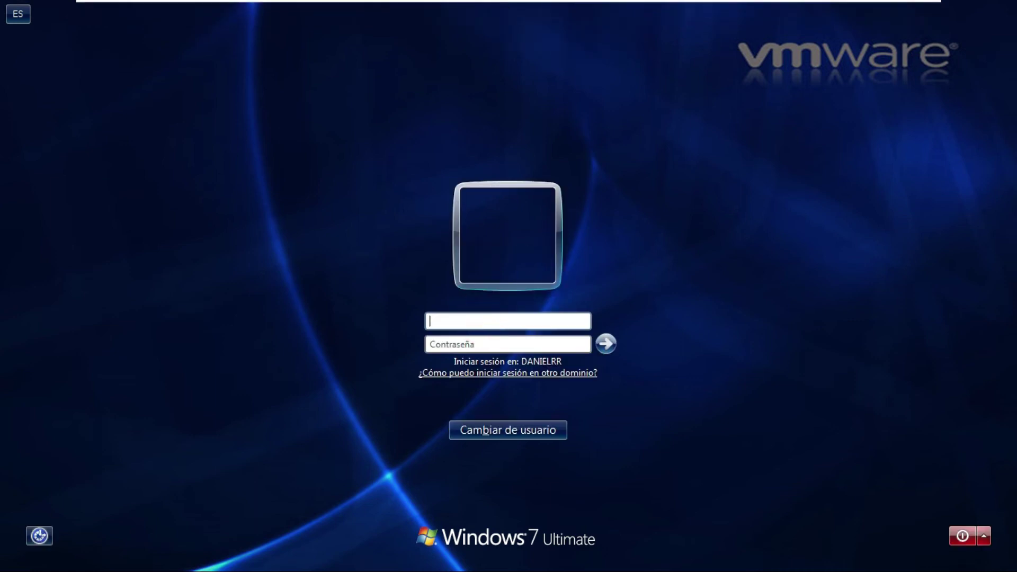
pyautogui.write('Daniel')
pyautogui.click(501, 345)
pyautogui.write('123456')
pyautogui.press('Return')
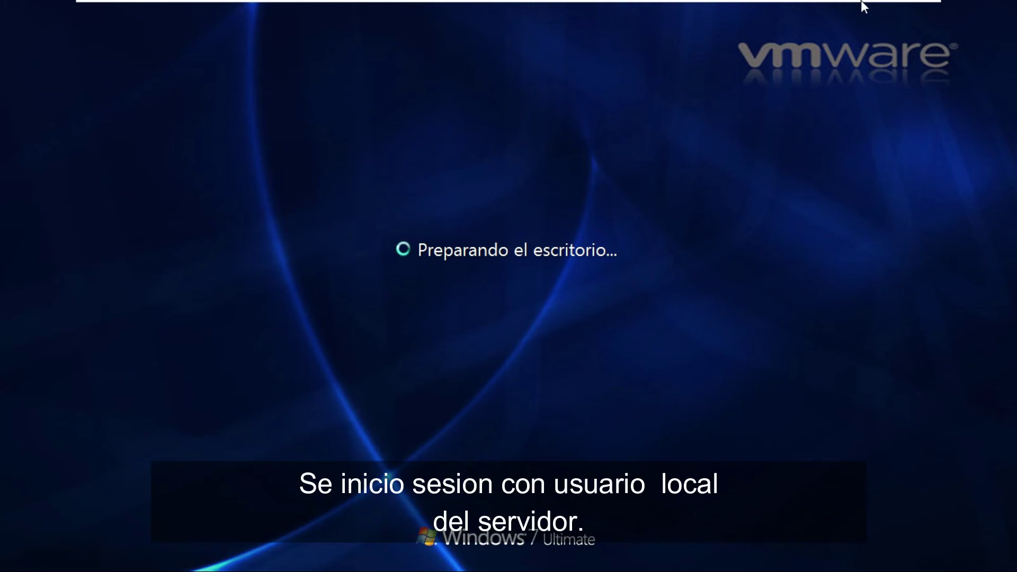
# Check the Windows Server 2012 R2 machine briefly, then return to the Windows 7 VM.
pyautogui.moveTo(775, 8)
pyautogui.click(655, 12)
pyautogui.click(537, 287)
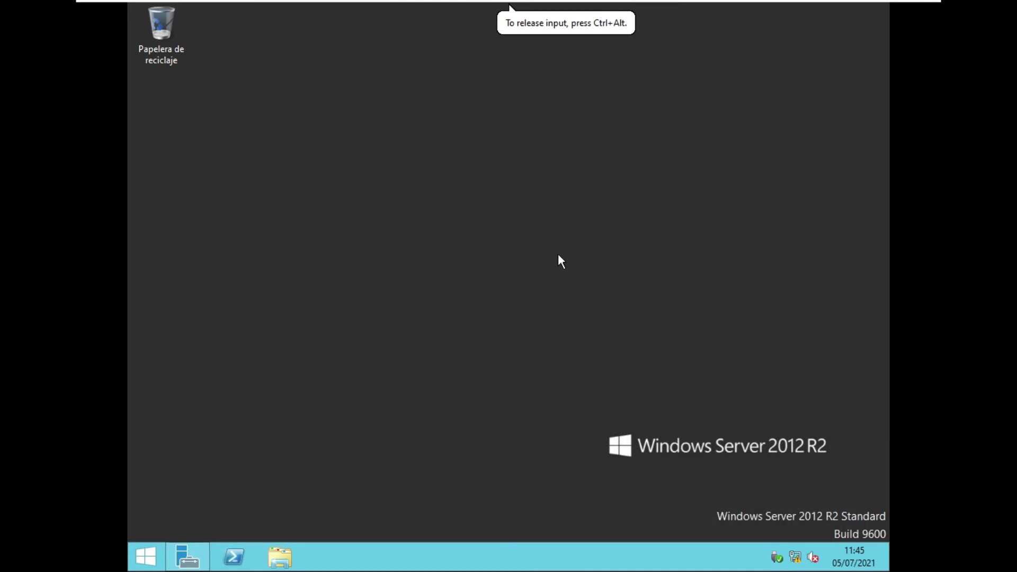
pyautogui.click(634, 241)
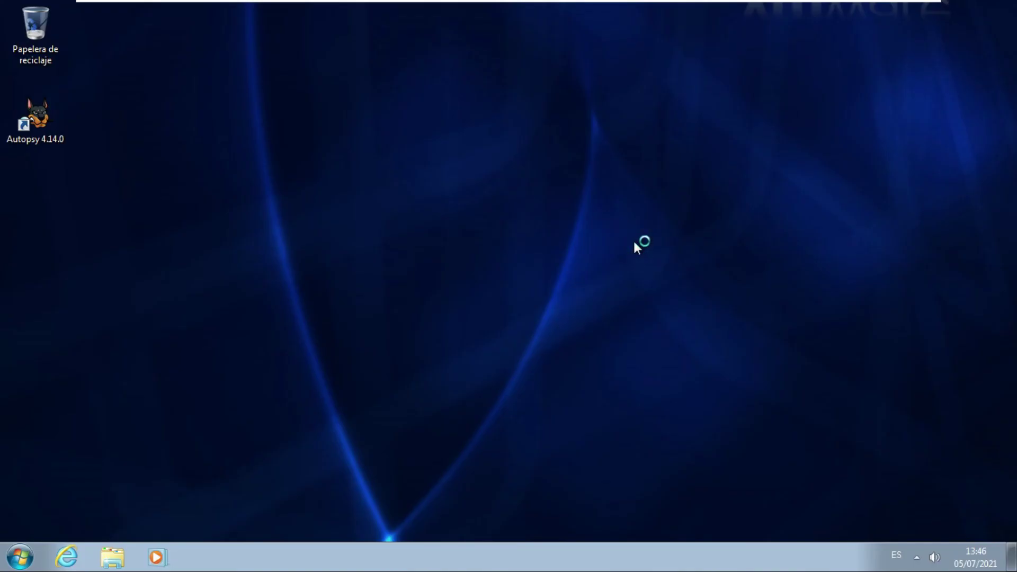
pyautogui.click(389, 146)
pyautogui.click(821, 404)
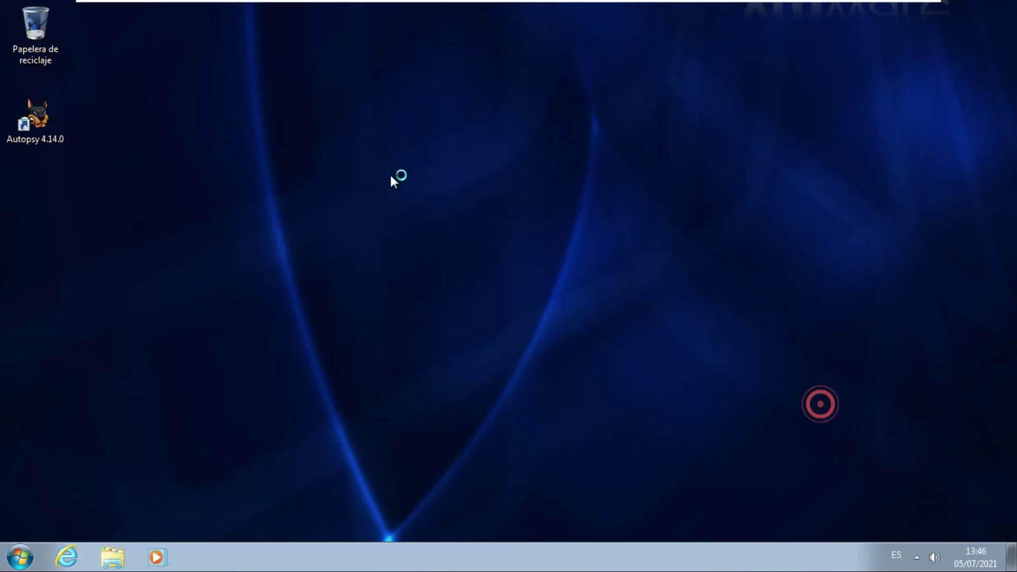
pyautogui.click(308, 130)
pyautogui.click(213, 122)
pyautogui.click(692, 395)
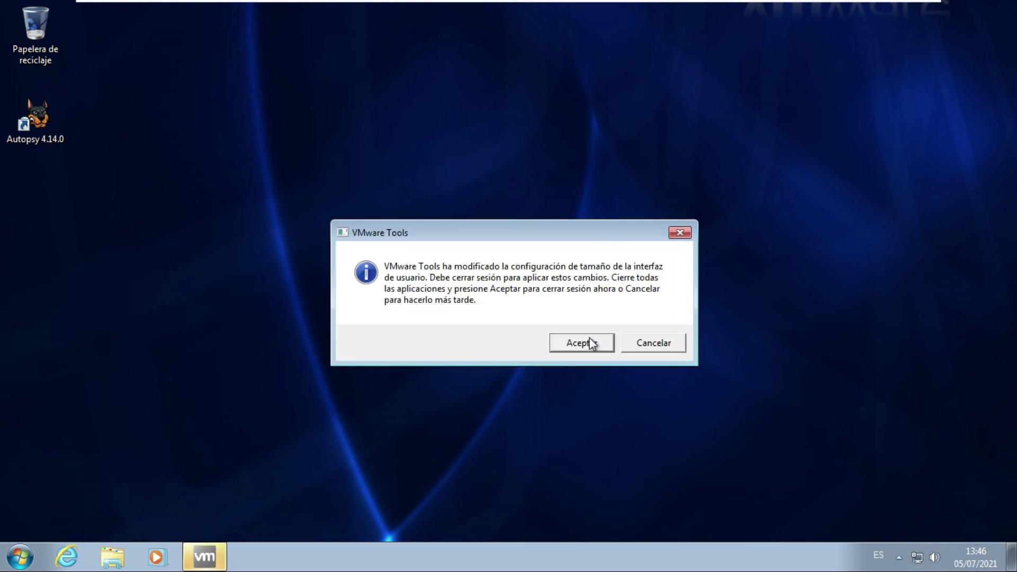
pyautogui.click(591, 344)
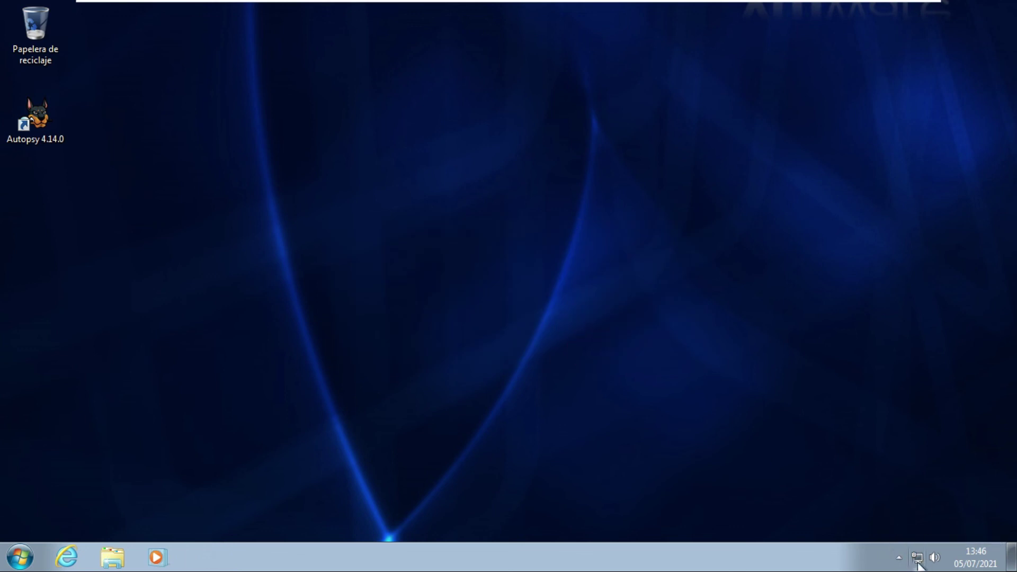
pyautogui.moveTo(920, 565)
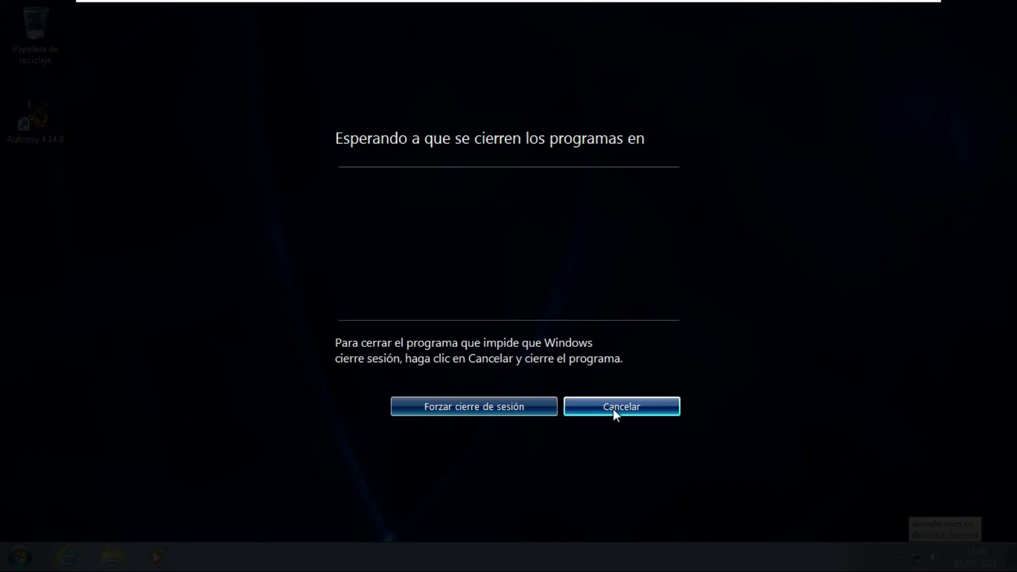
pyautogui.click(611, 408)
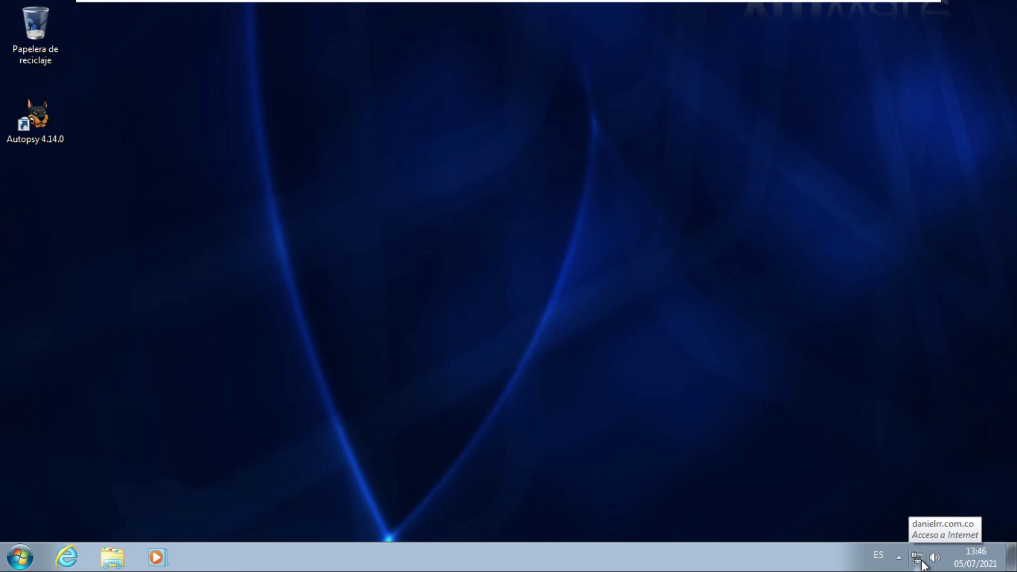
pyautogui.click(674, 418)
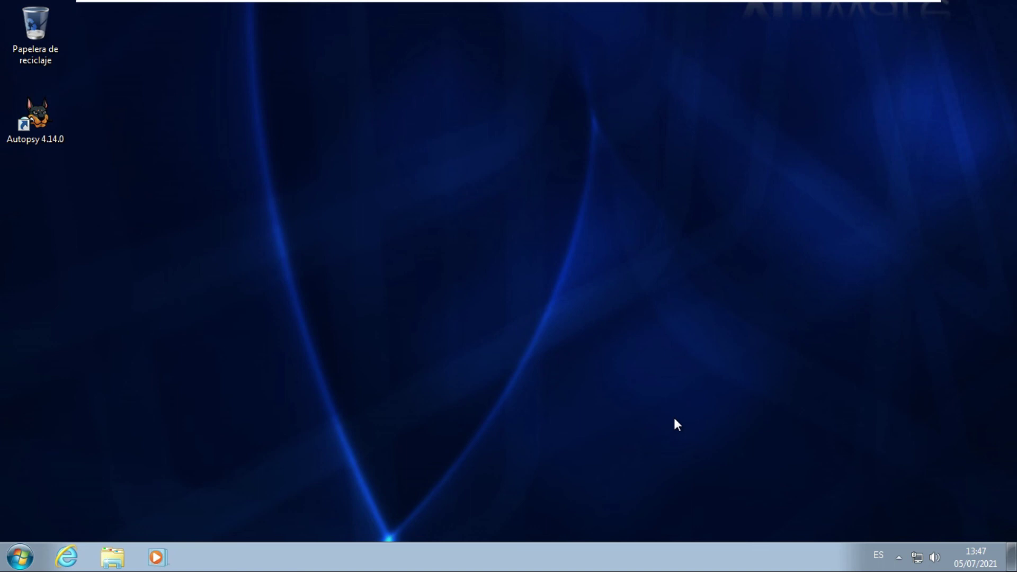
# Open Windows 7's Sistema page showing computer name Contabilidad and domain danielrr.com.co.
pyautogui.press('super+e')
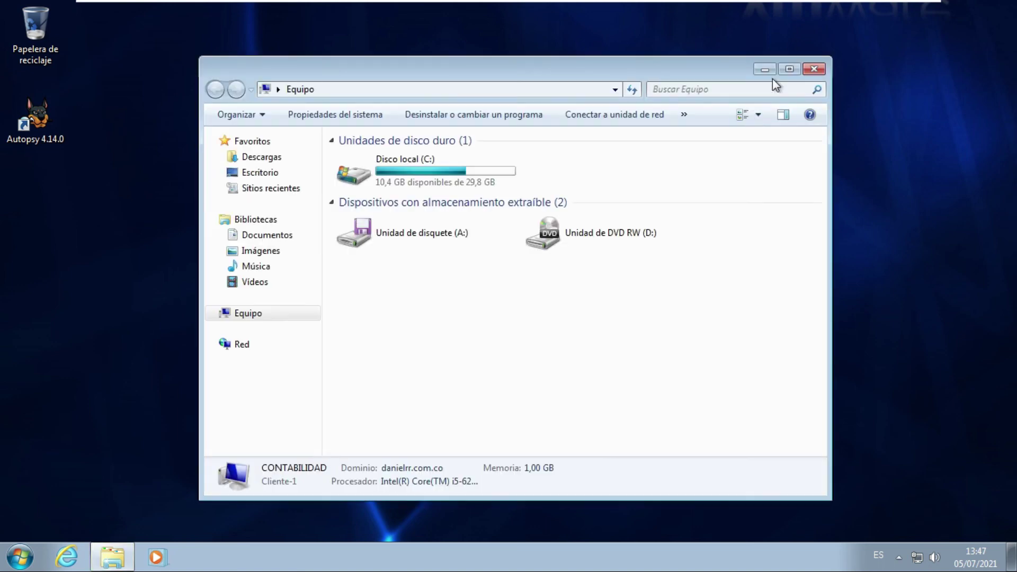
pyautogui.click(790, 71)
pyautogui.rightClick(550, 298)
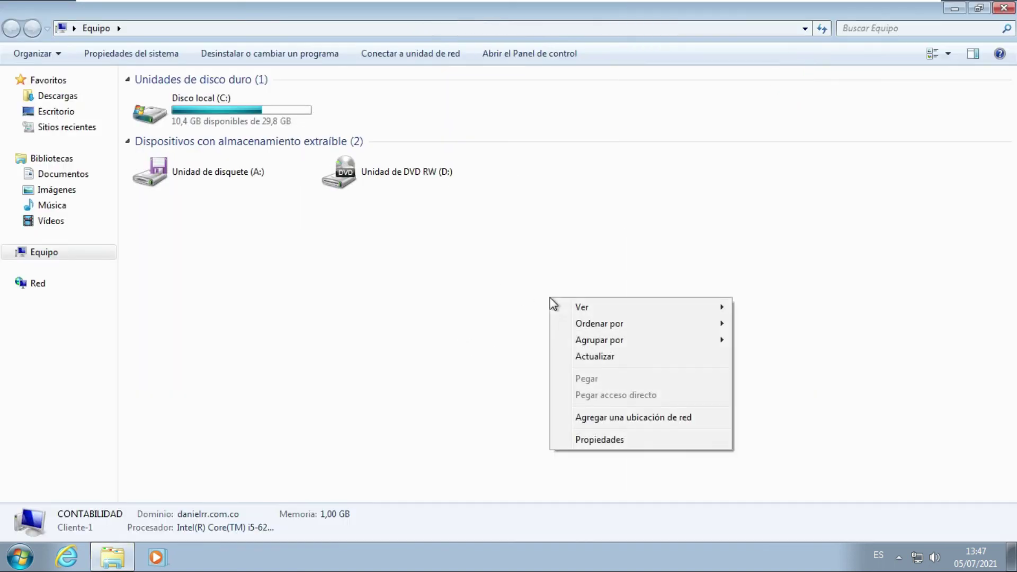
pyautogui.click(609, 441)
pyautogui.press('super+Pause')
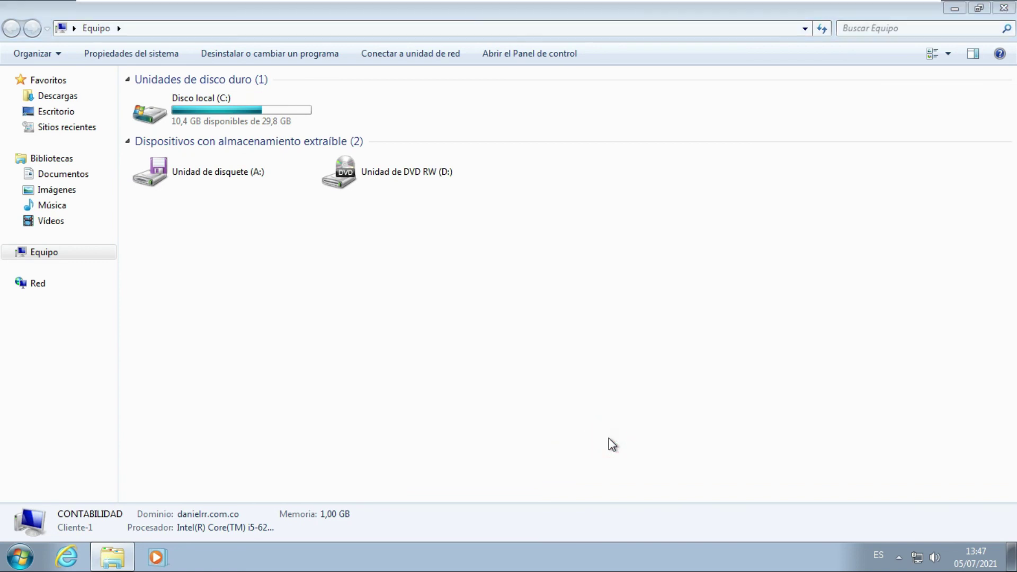
pyautogui.scroll(-5, 609, 438)
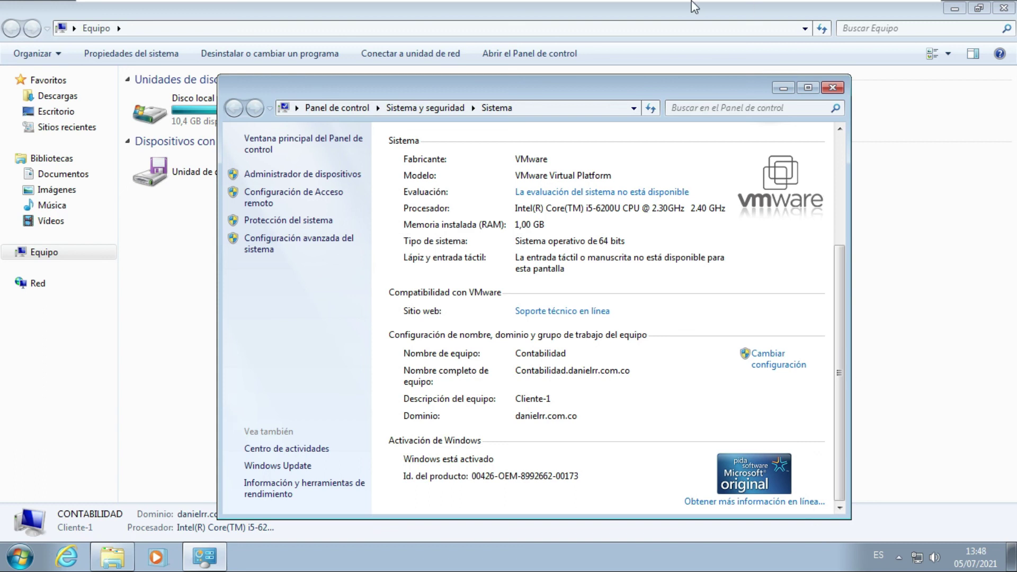
# Close the server's open tools list on the Windows Server 2012 R2 VM, then return to Windows 7.
pyautogui.moveTo(800, 7)
pyautogui.click(638, 7)
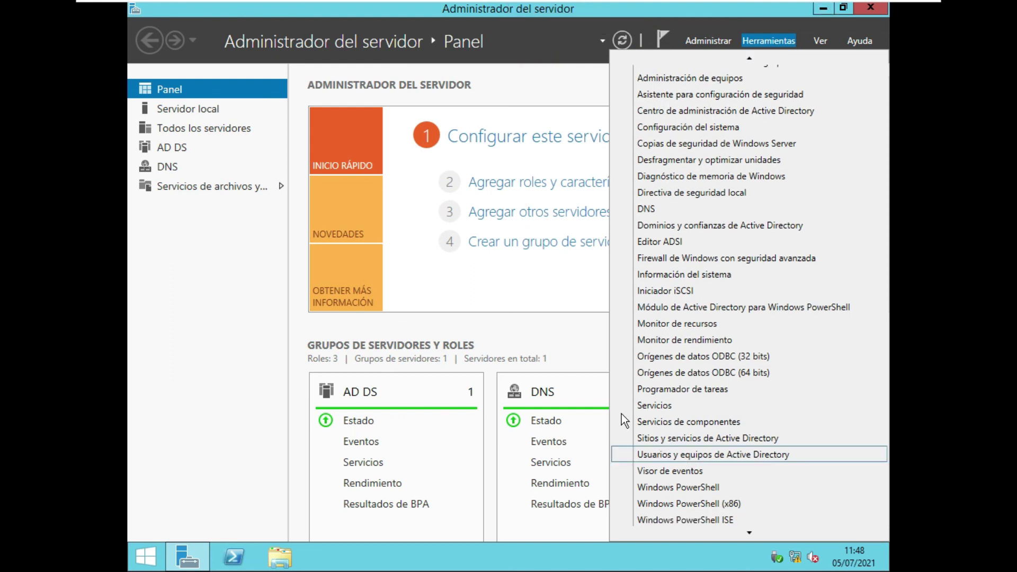
pyautogui.click(531, 336)
pyautogui.click(666, 6)
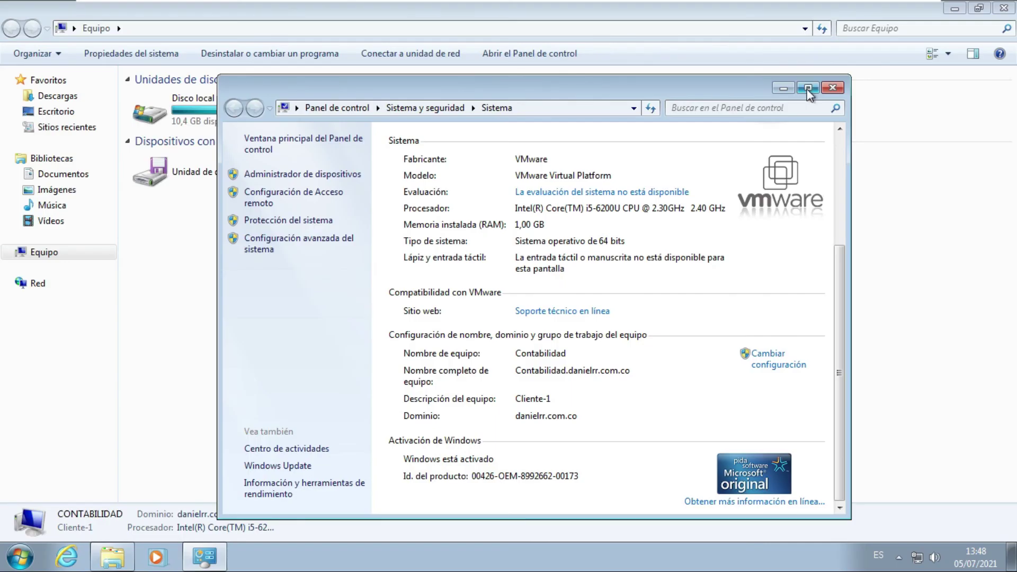